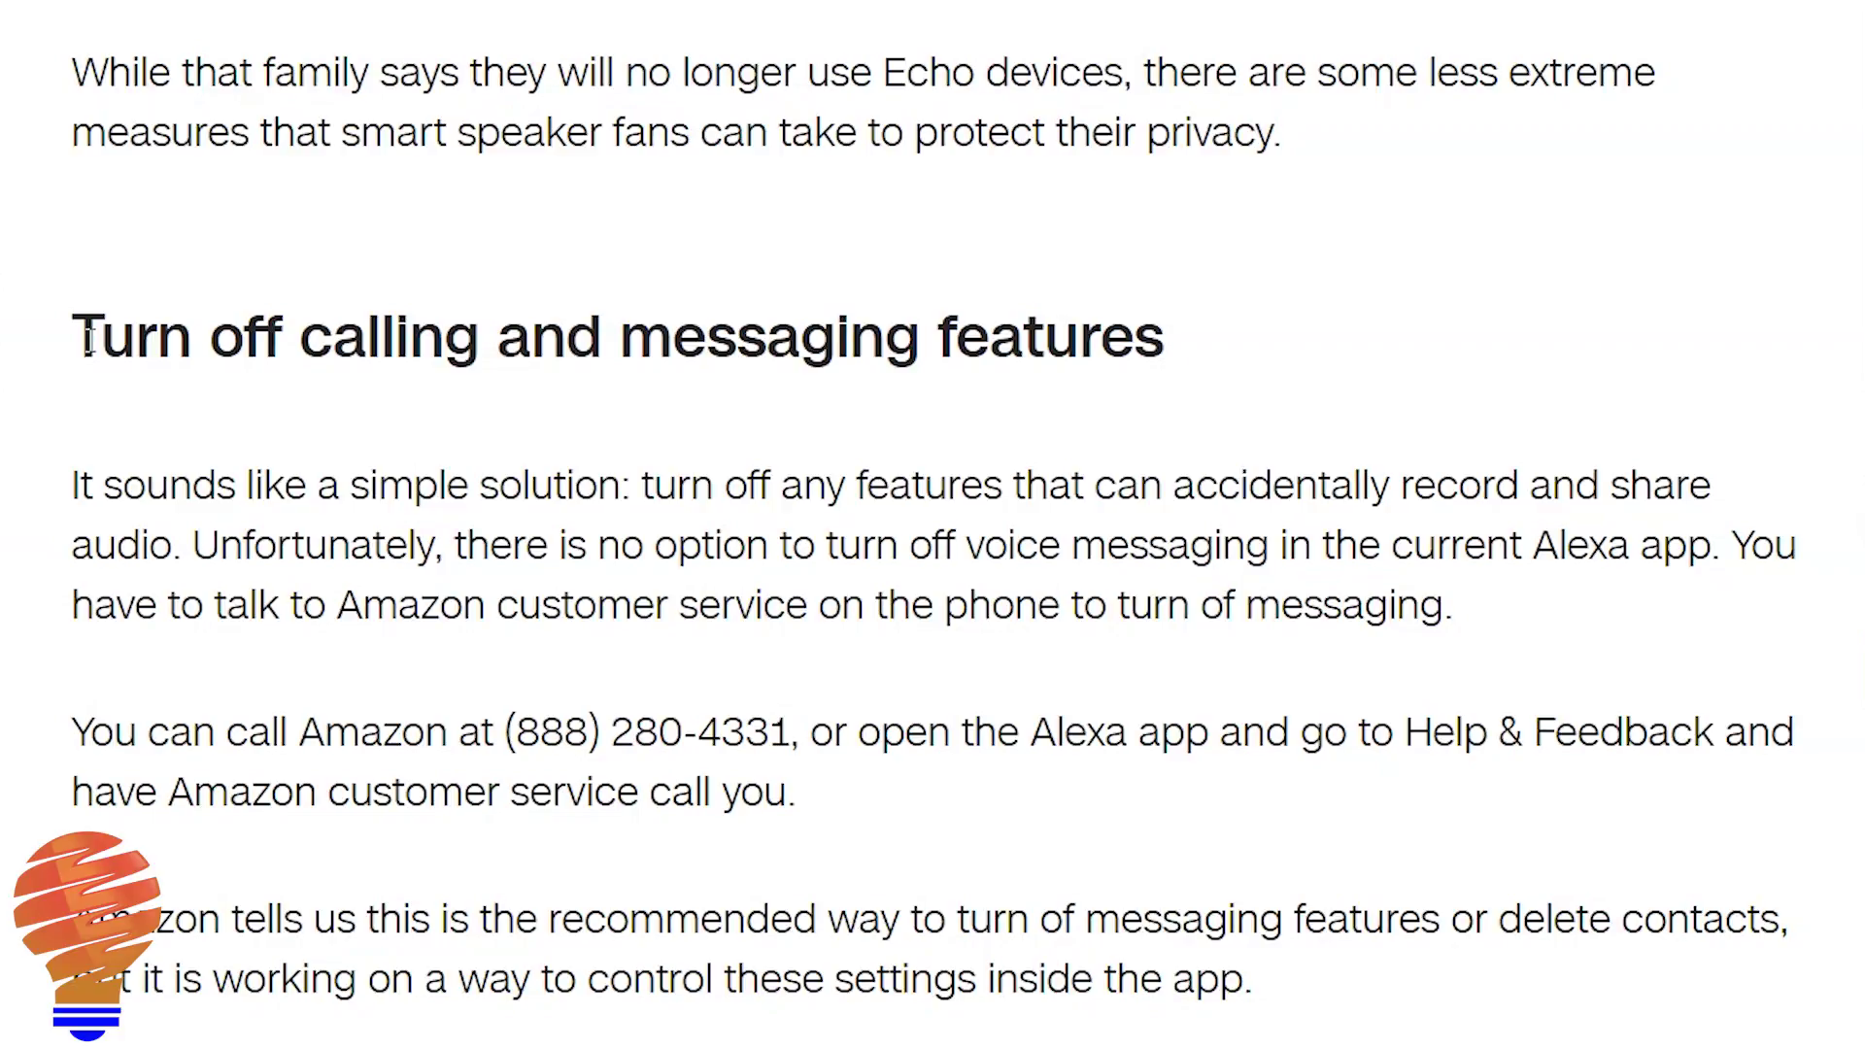
drag(88, 340, 1174, 354)
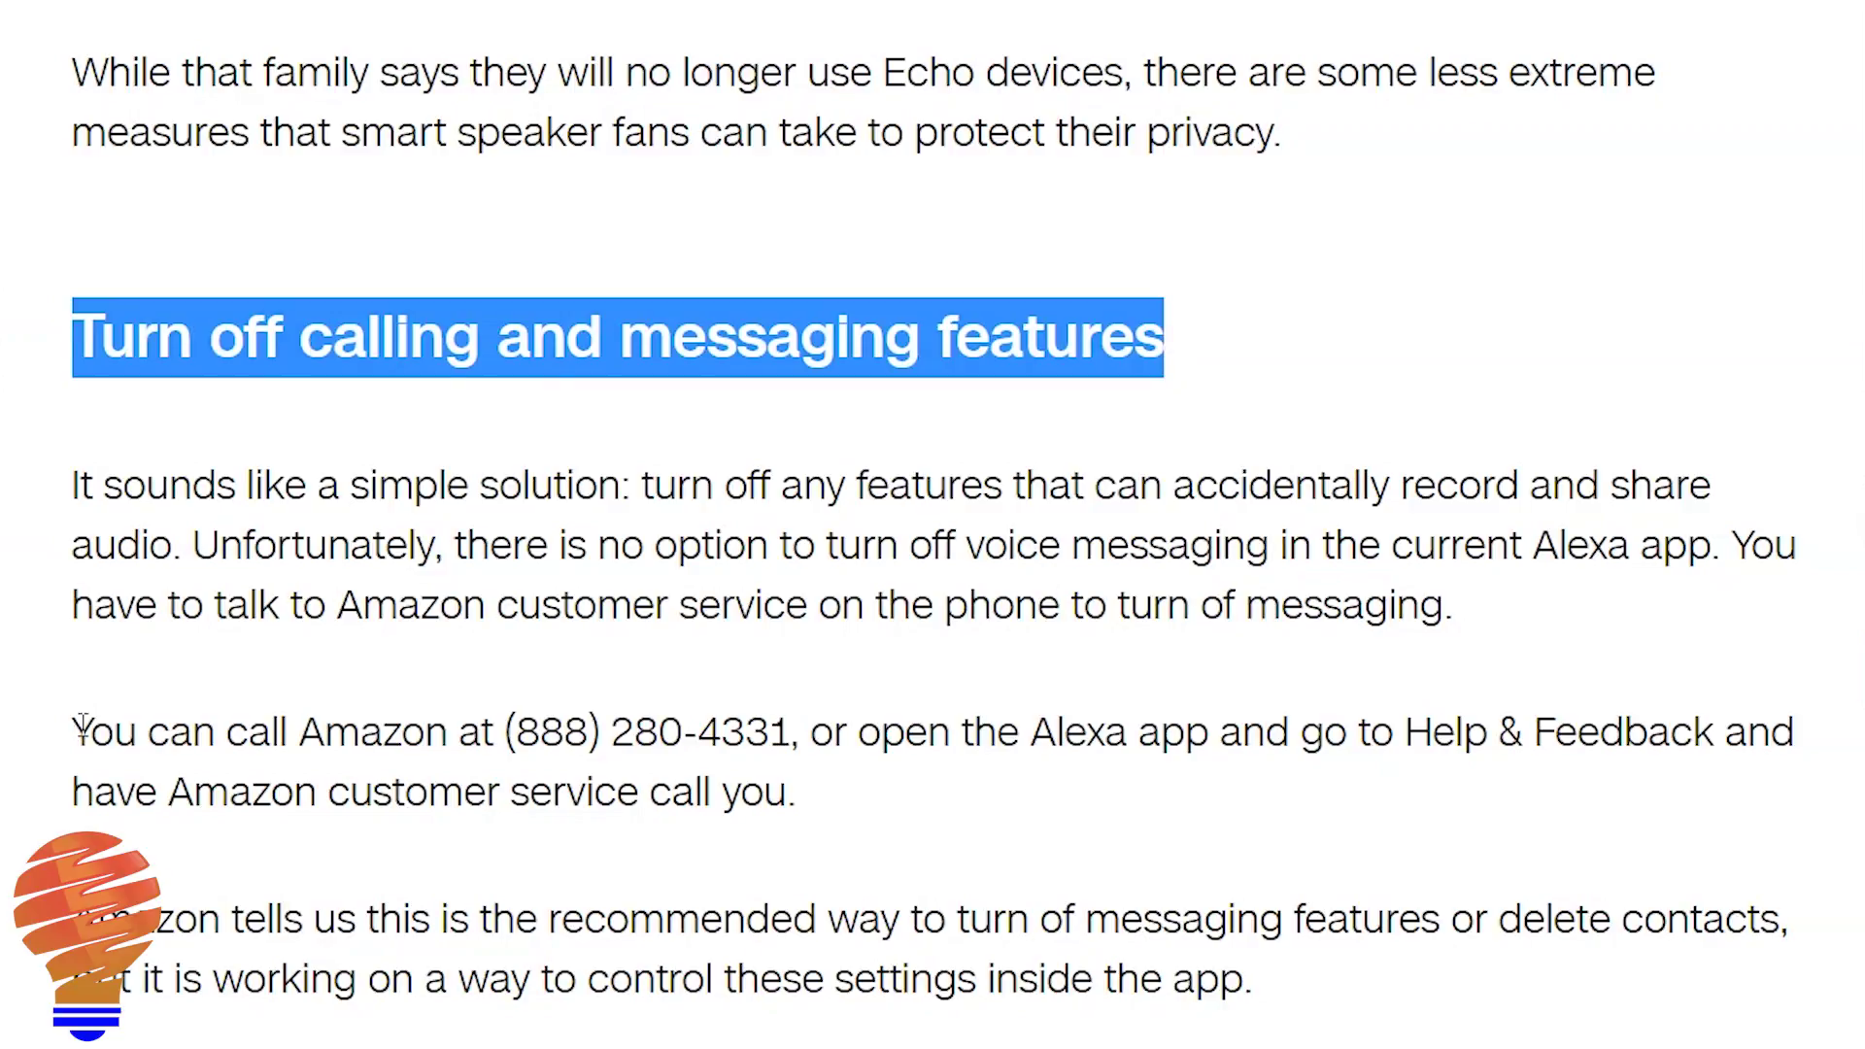
drag(73, 735, 791, 735)
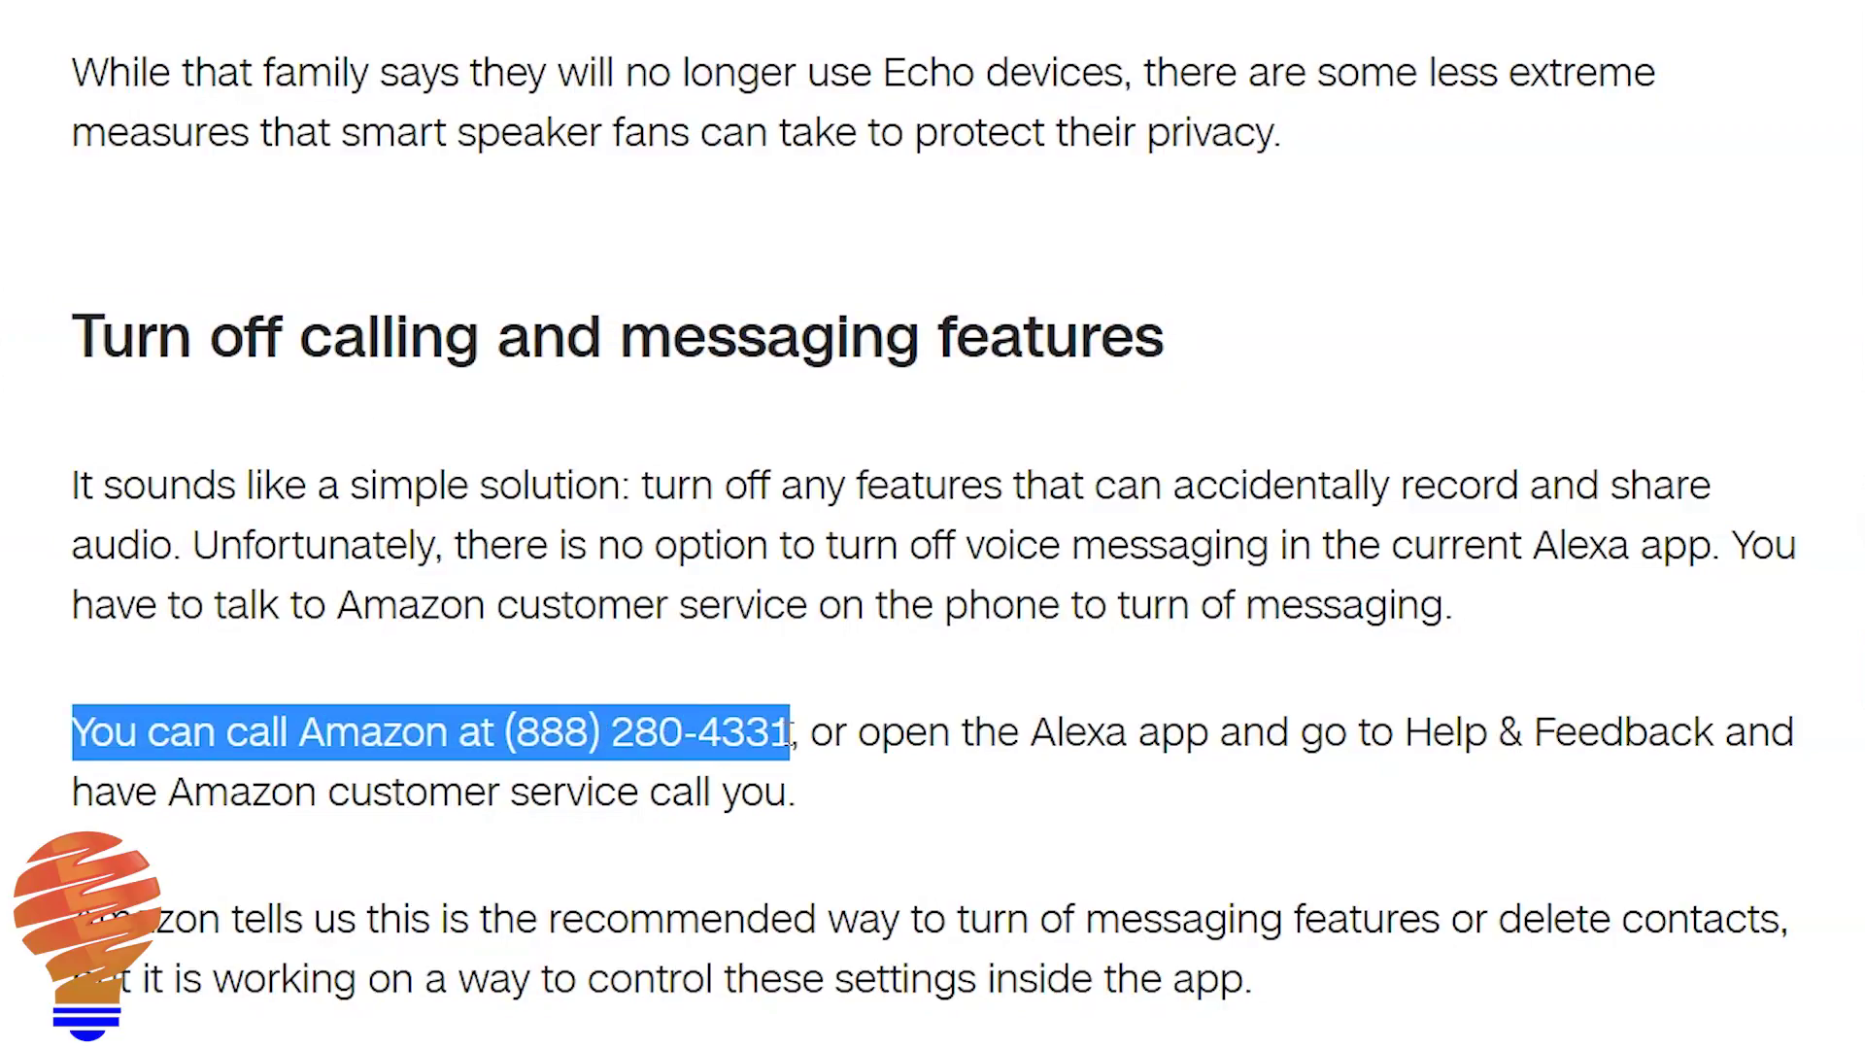
click(1032, 752)
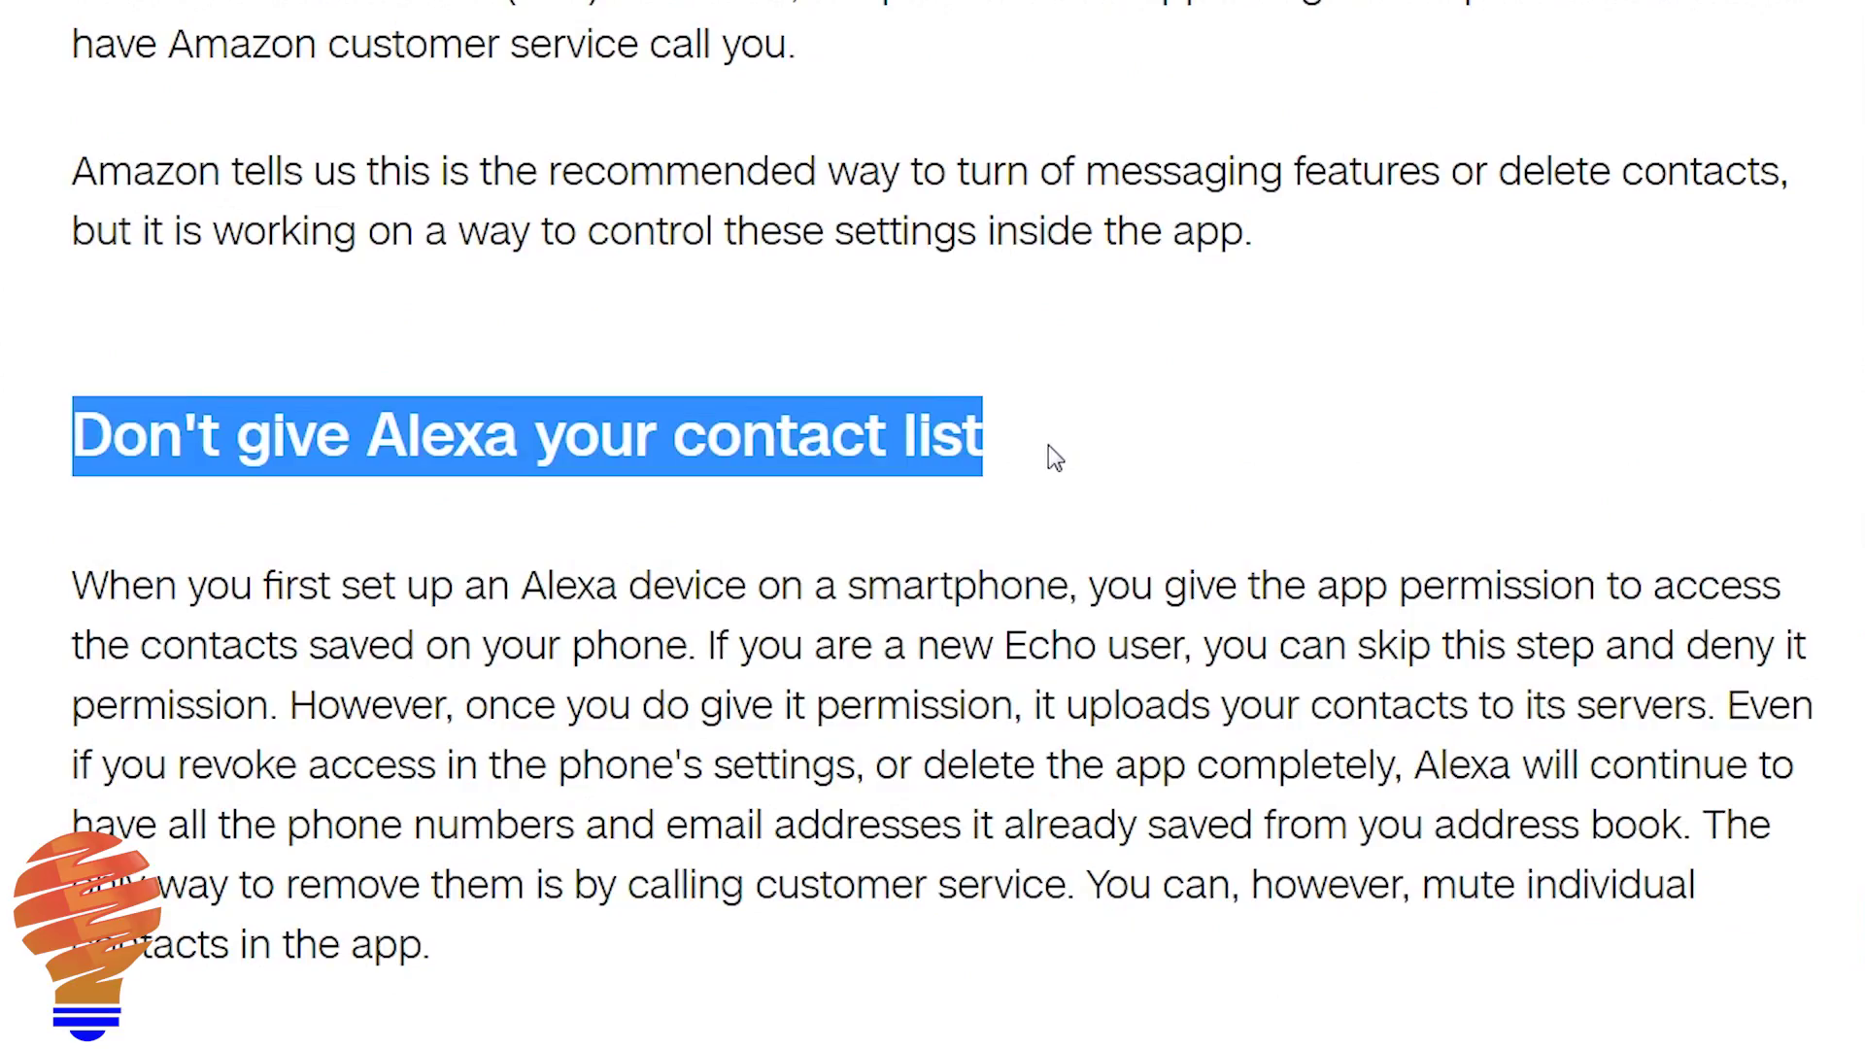
click(1049, 449)
scroll(1044, 449, down, 1)
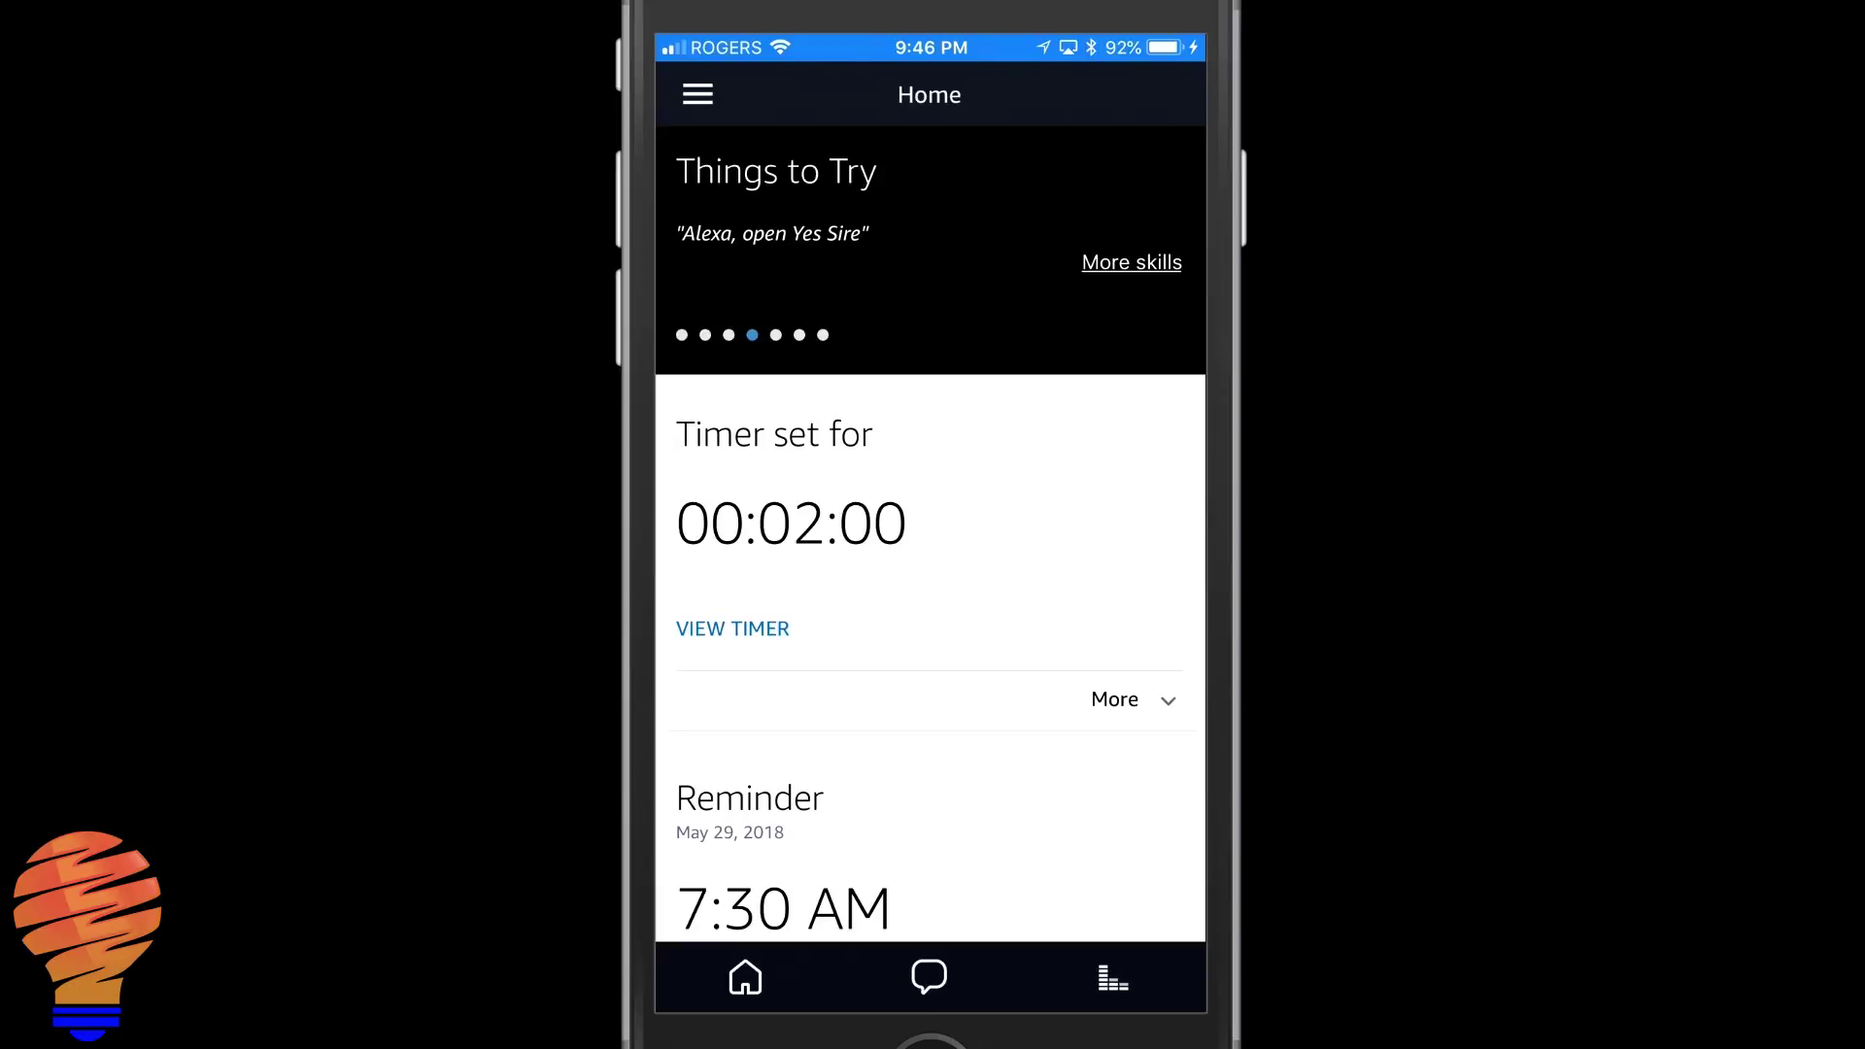
- Go to the Alexa app's Settings and open the voice request History
click(697, 95)
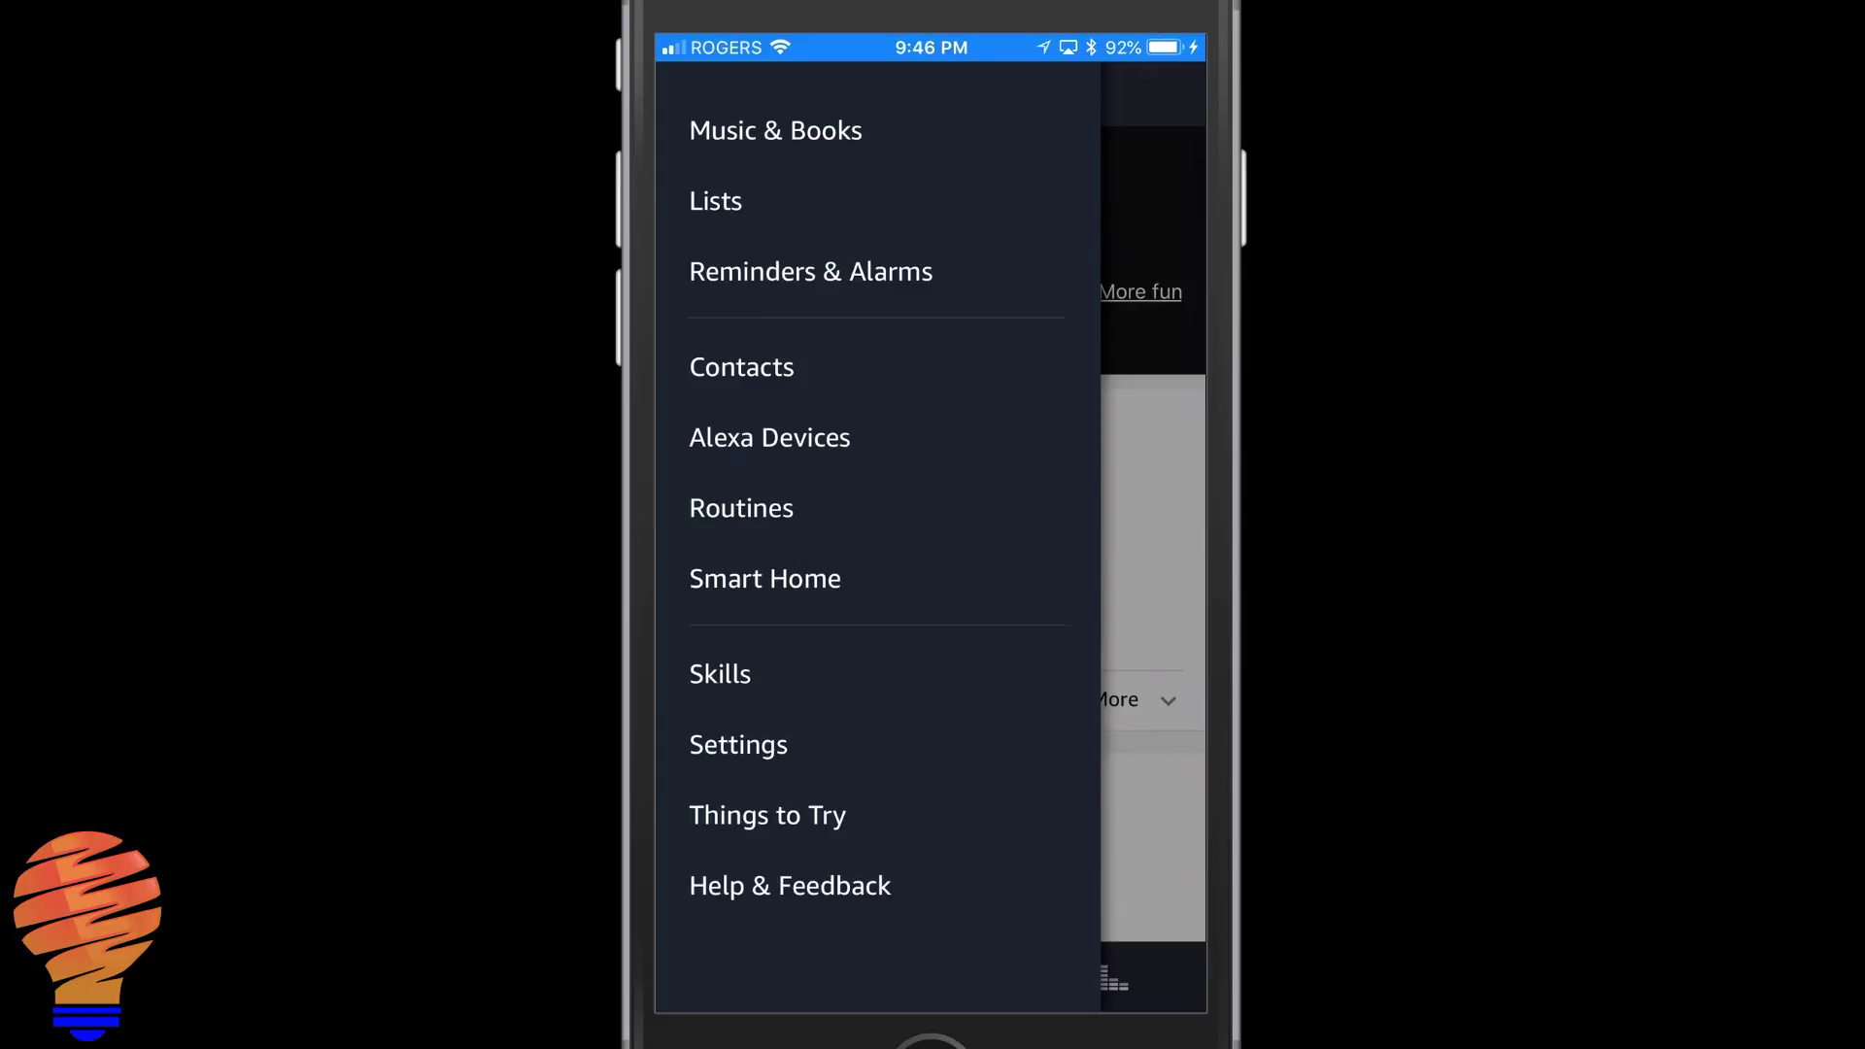
click(739, 744)
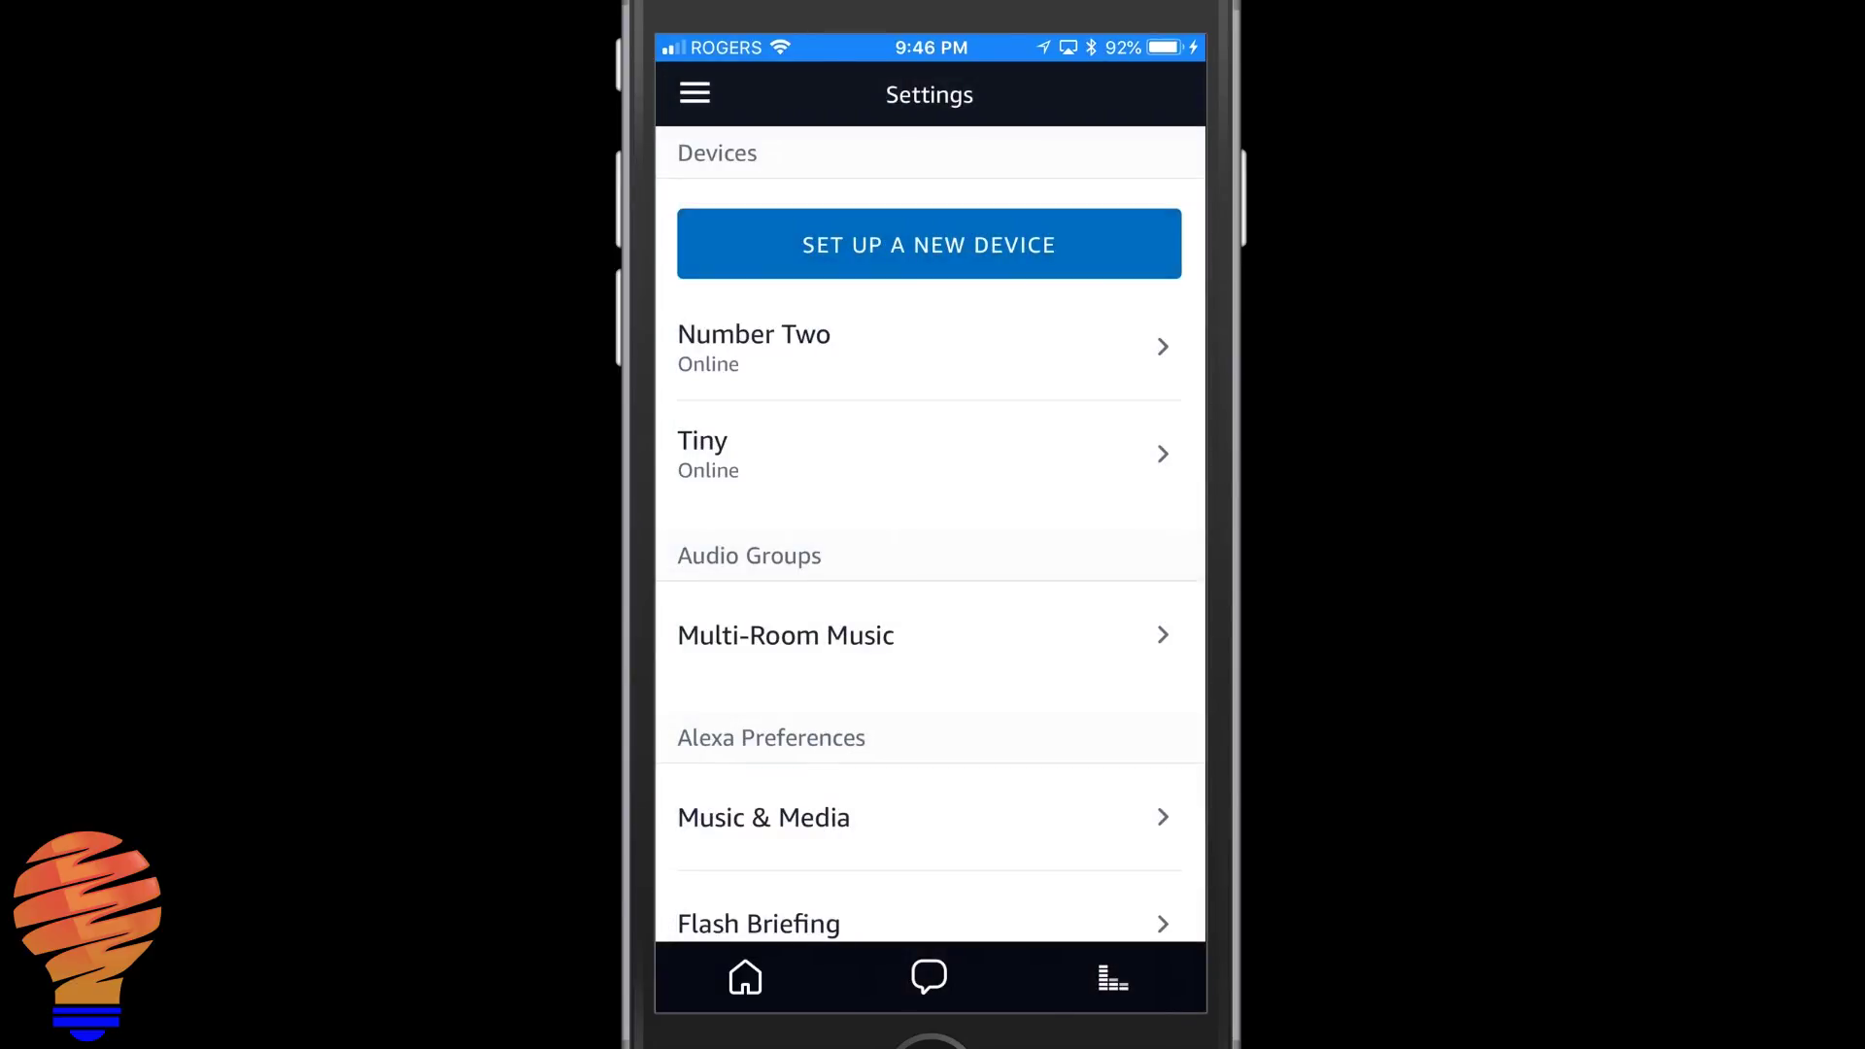
scroll(929, 534, down, 10)
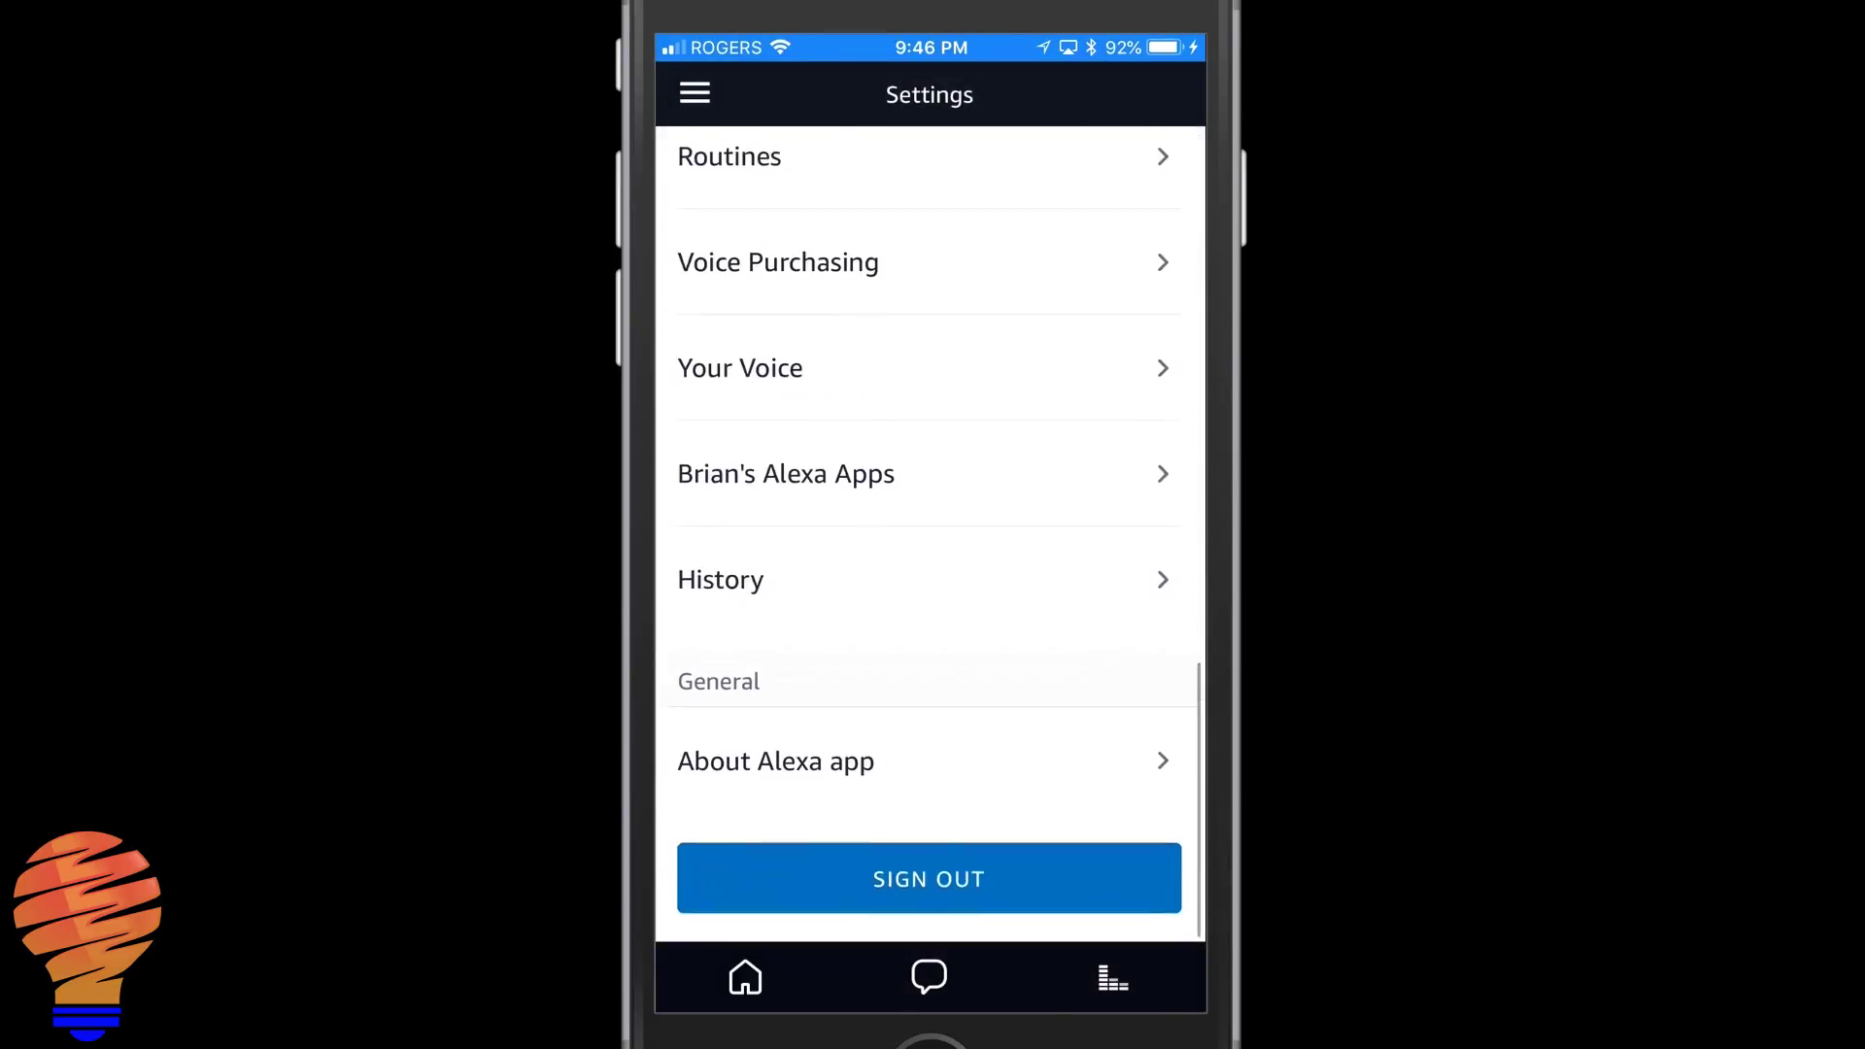
click(929, 593)
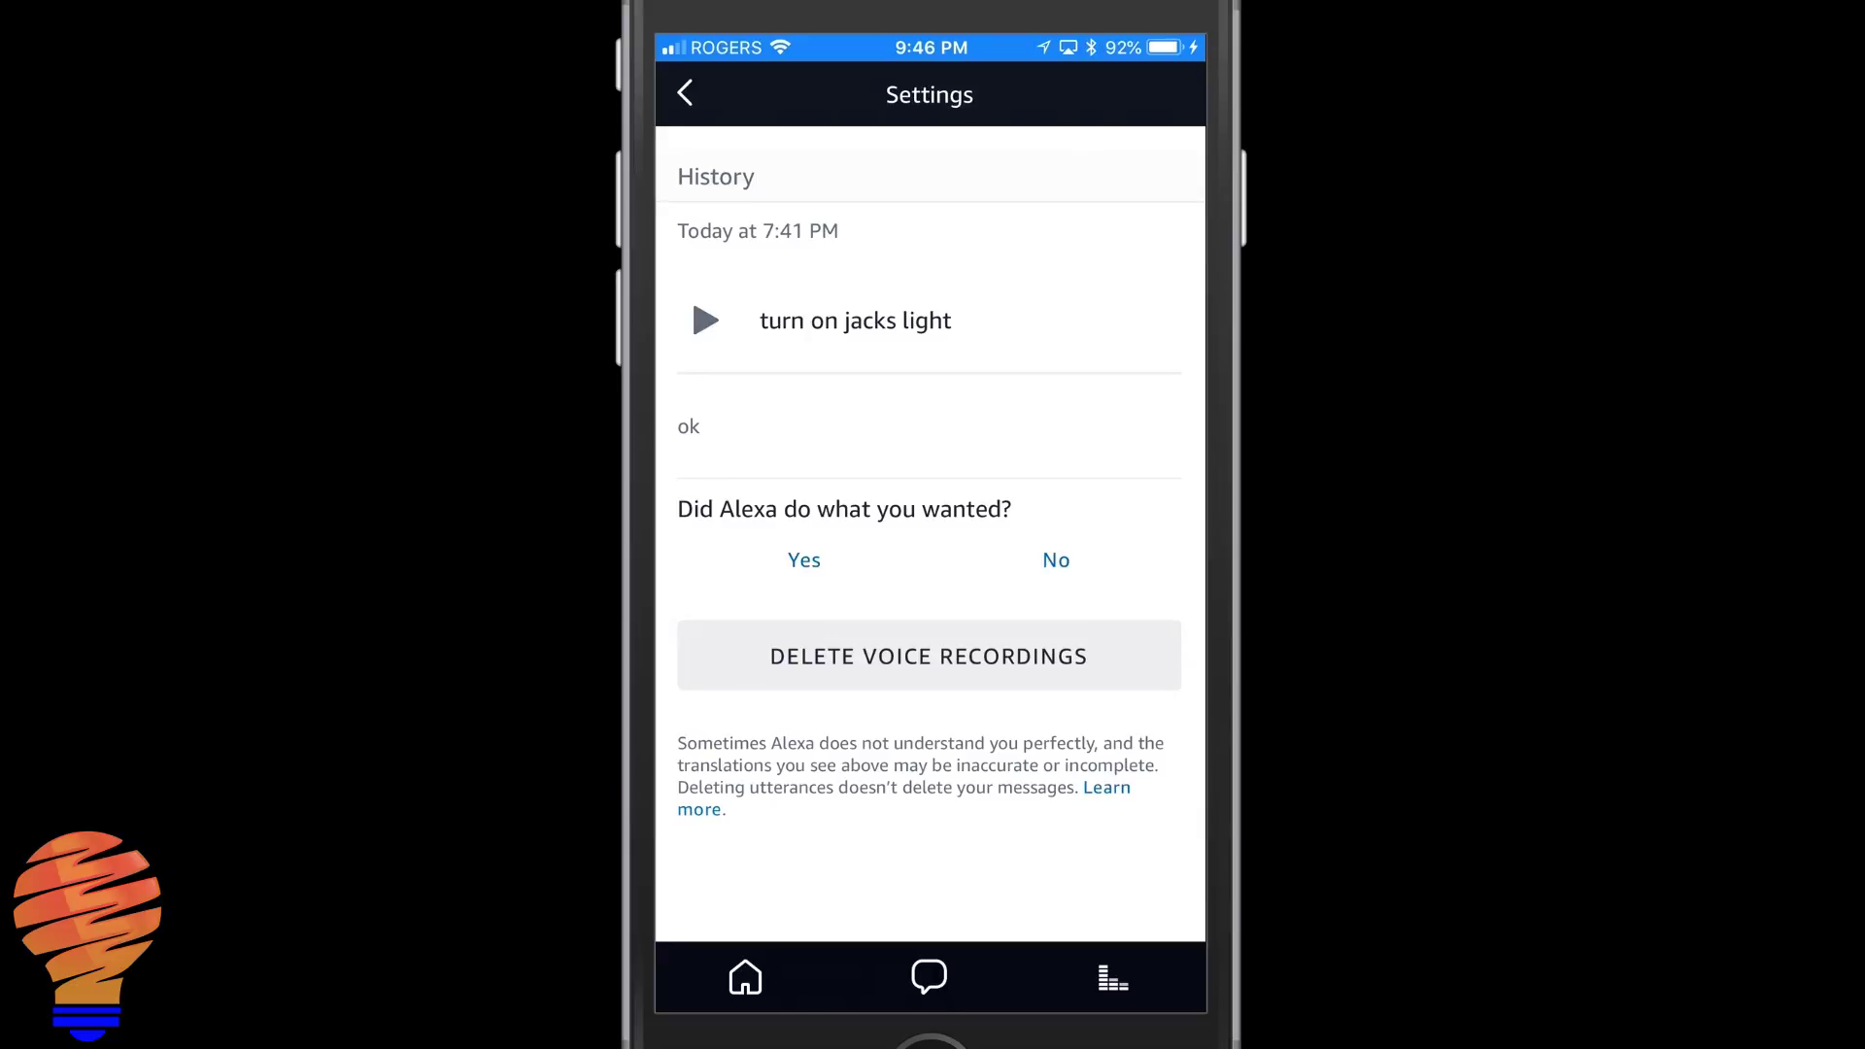
- Delete the 'turn on jacks light' recording, the next entry, and the Last Friday 5:43 PM entry
click(929, 655)
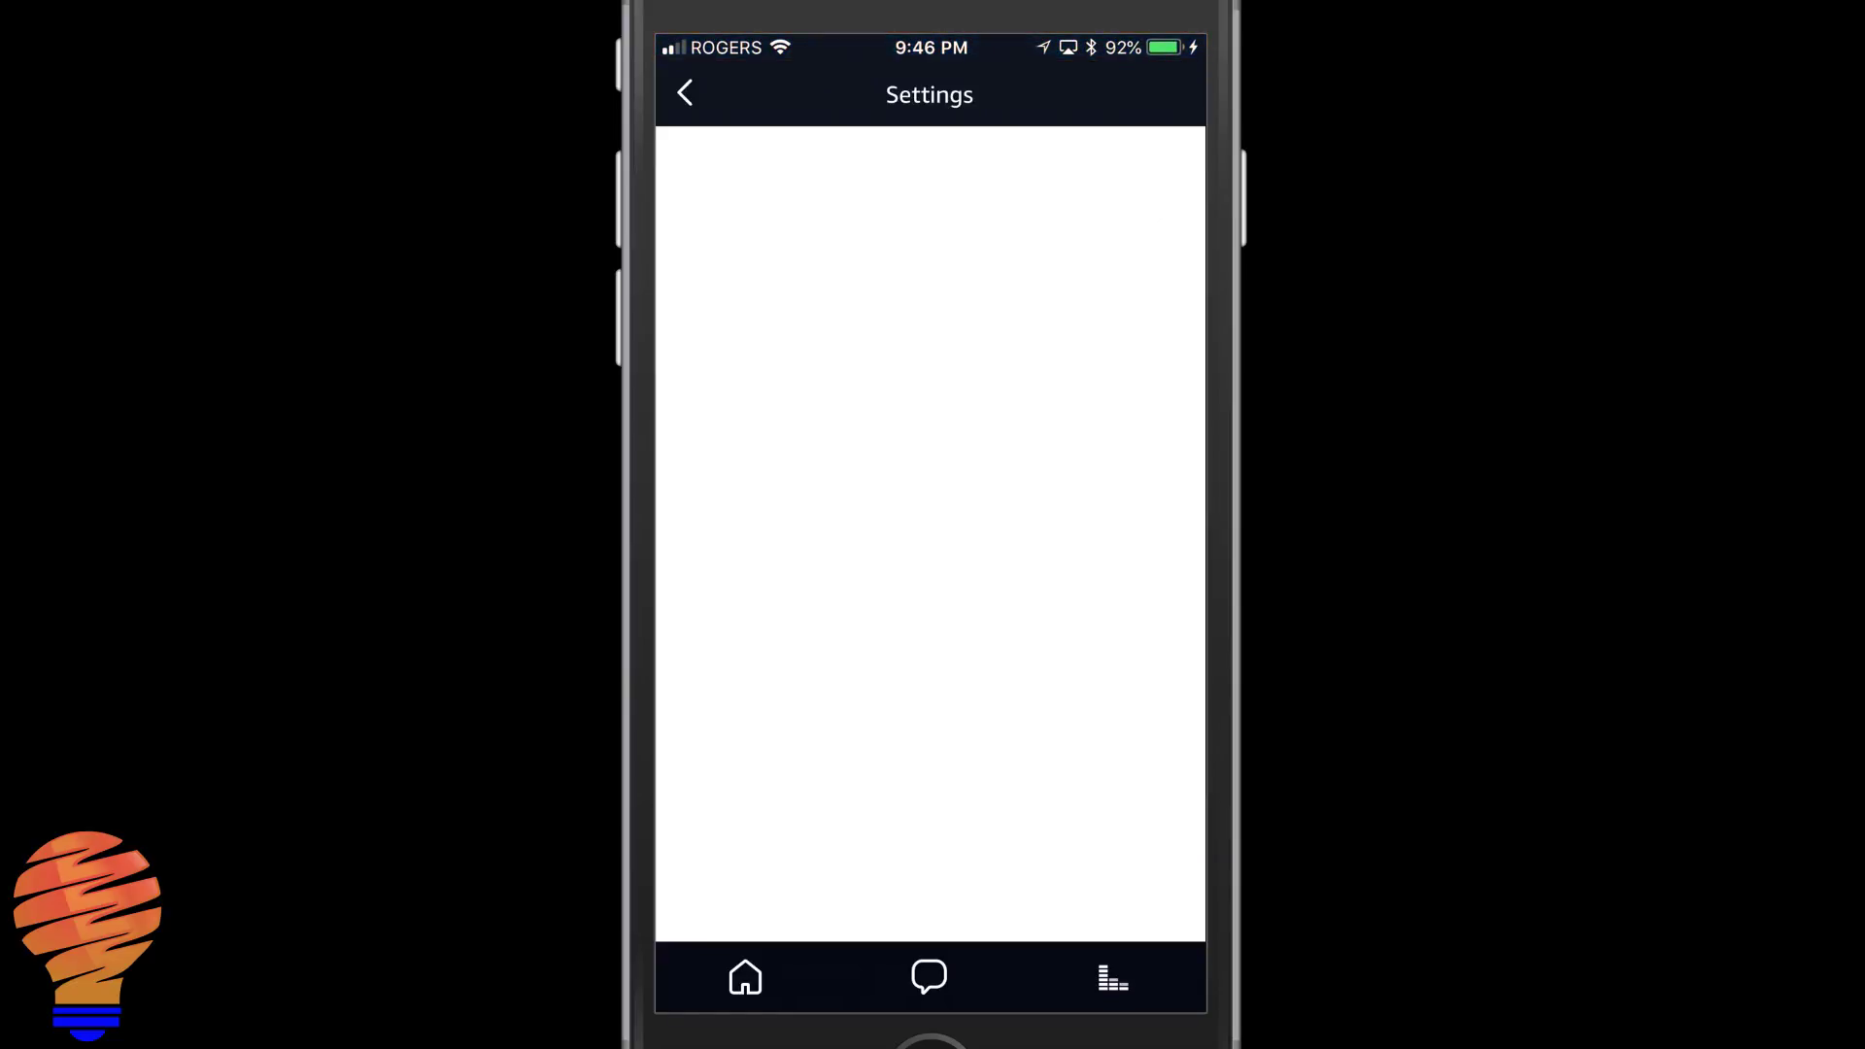
click(929, 550)
click(923, 466)
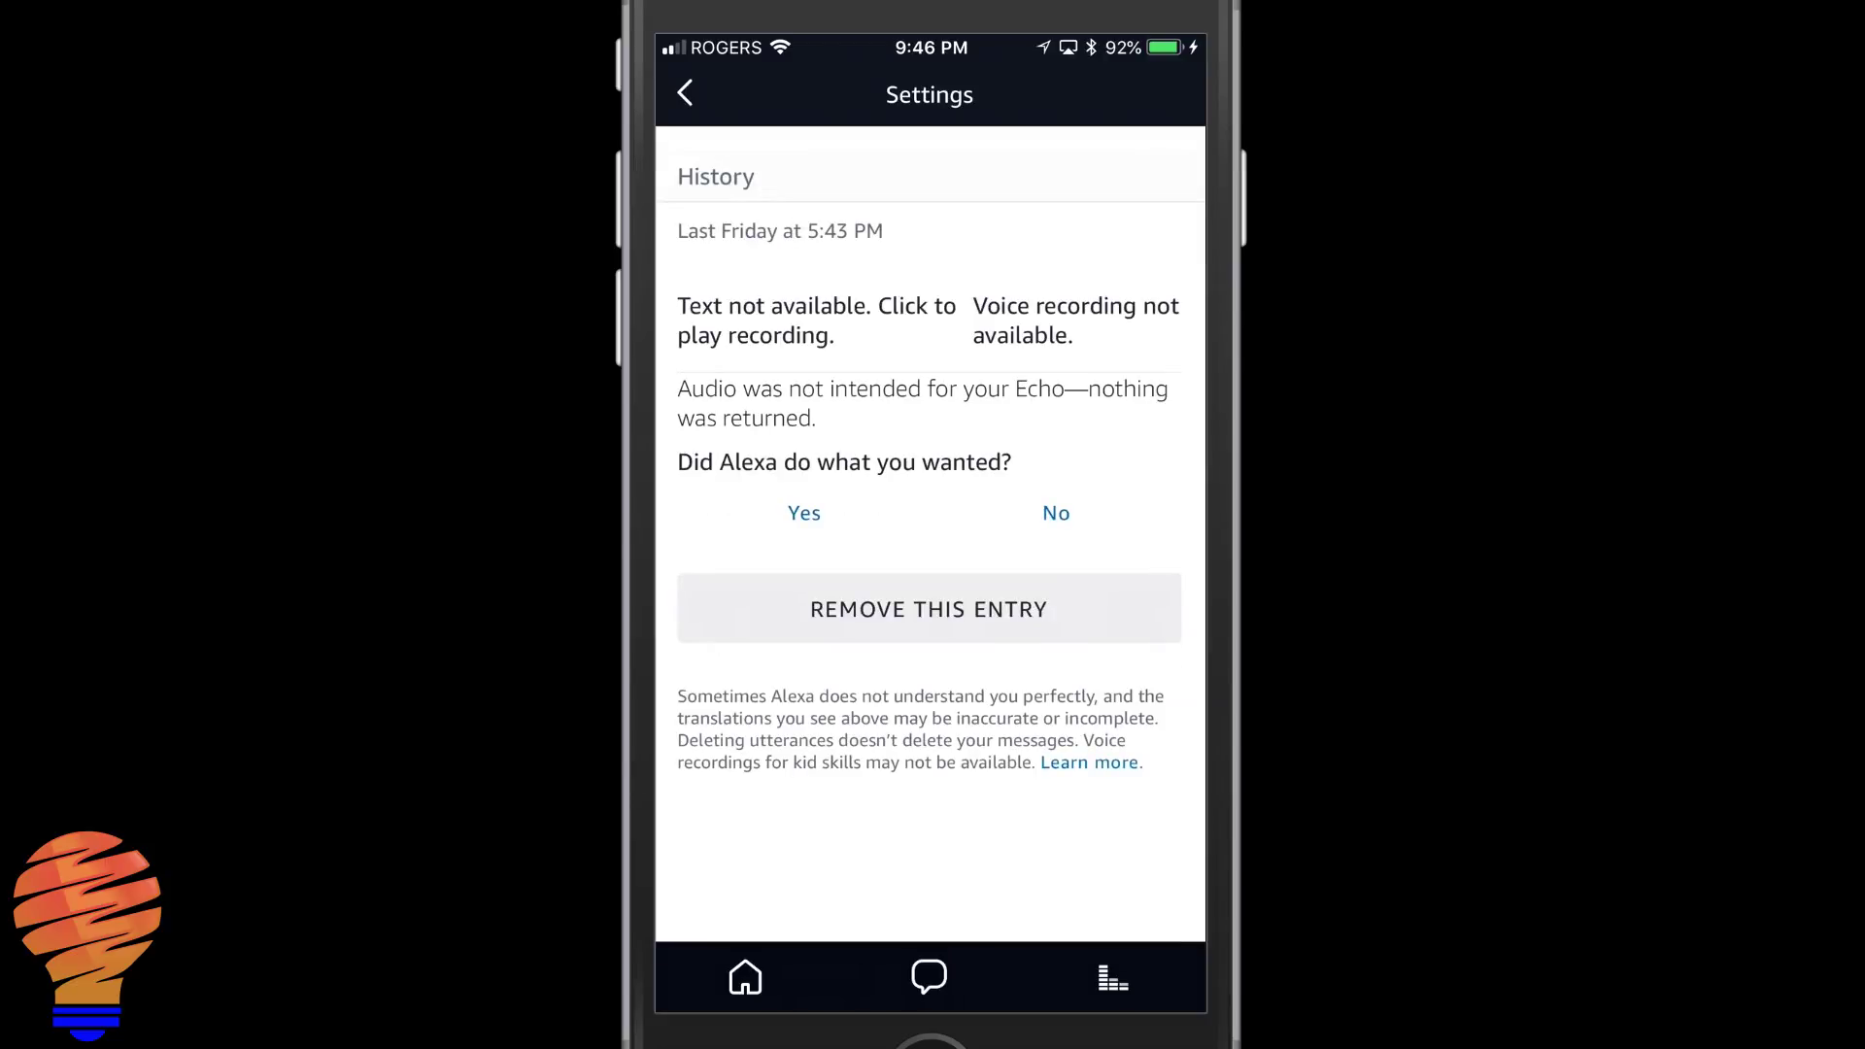
click(929, 609)
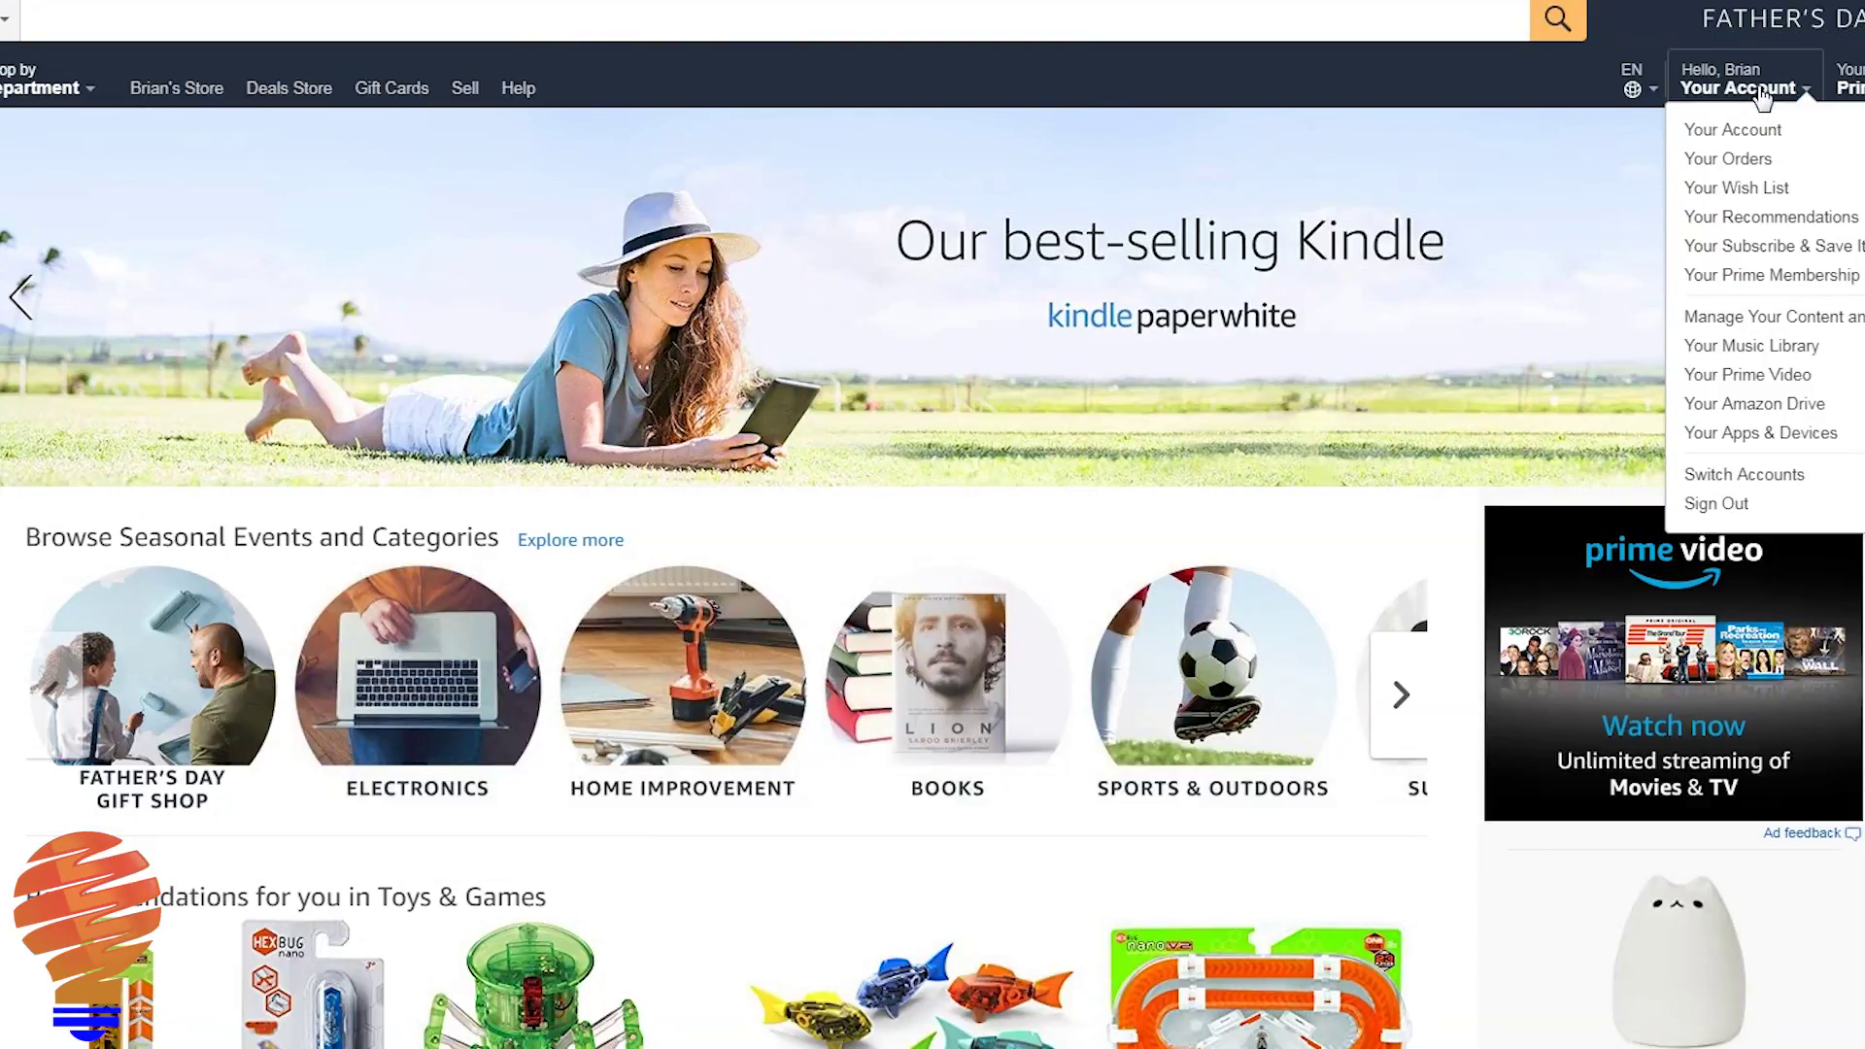
mouse_move(1675, 91)
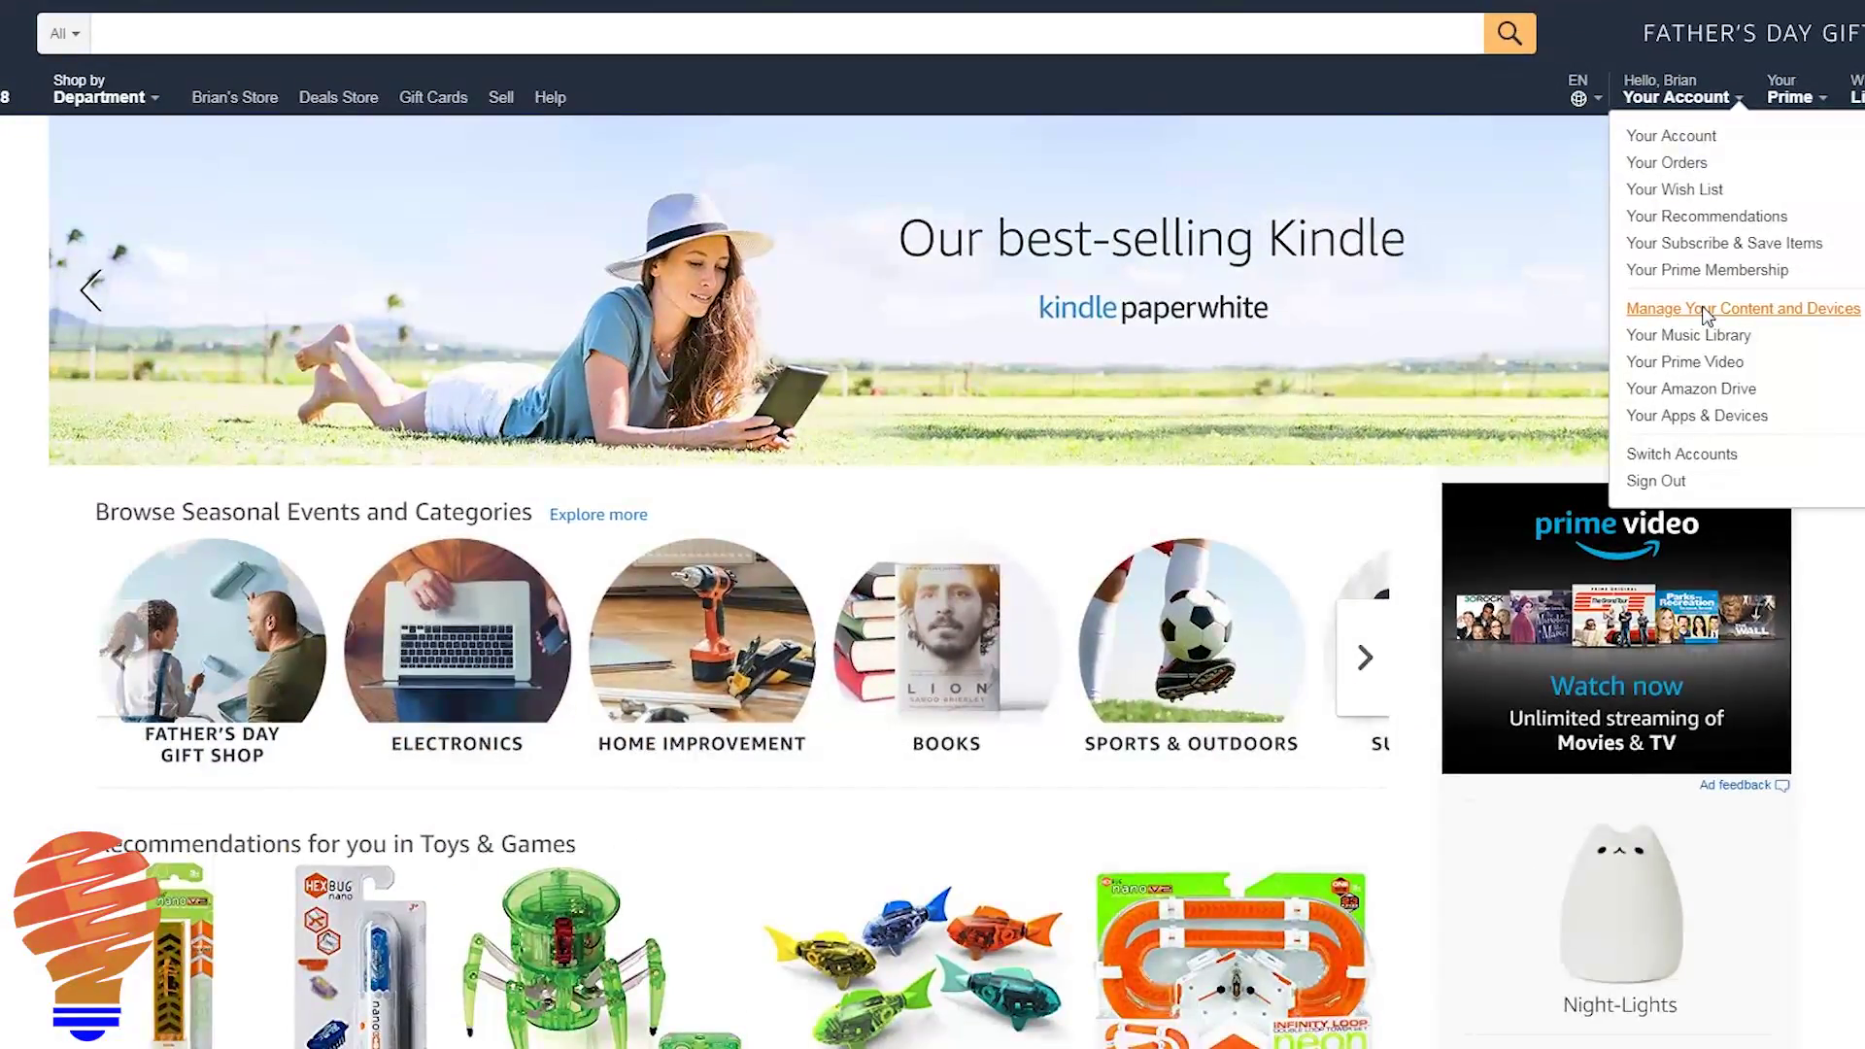
- Open Manage Your Content and Devices from the Your Account menu
click(1704, 310)
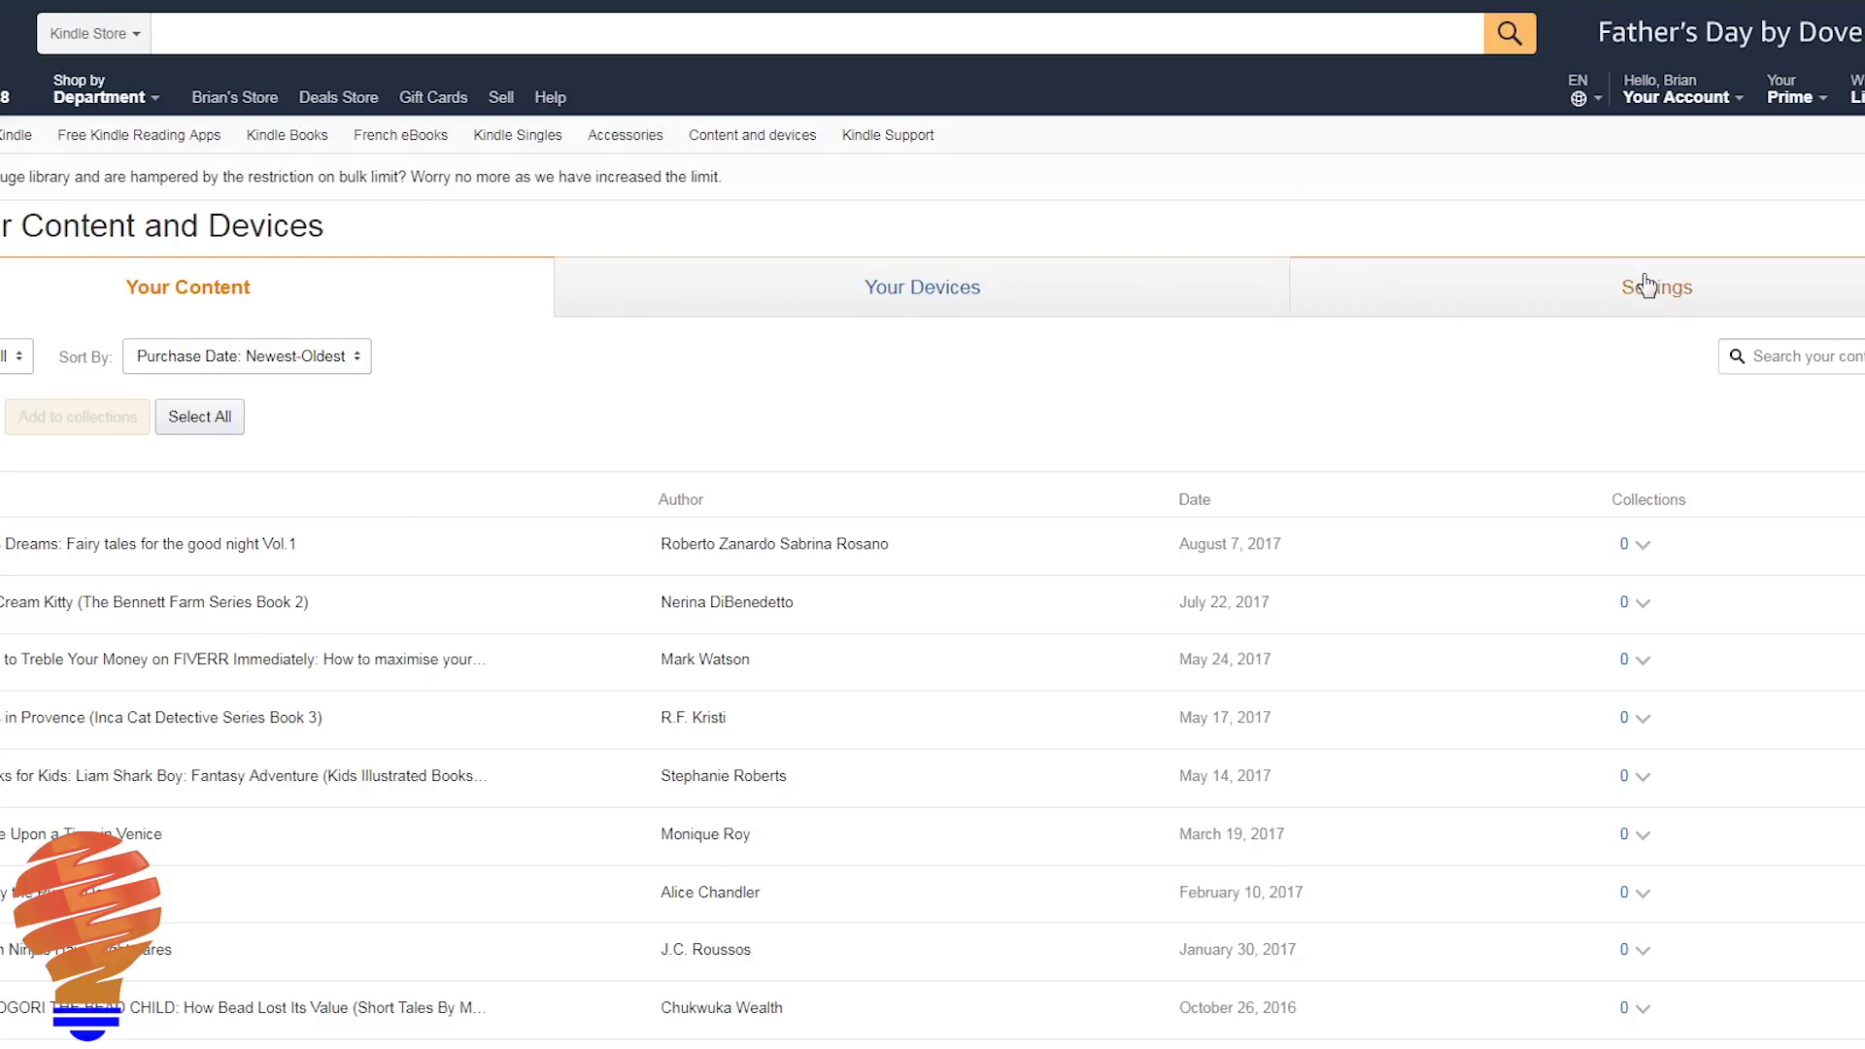
- Switch to the Your Devices tab to list the account's registered devices
click(890, 291)
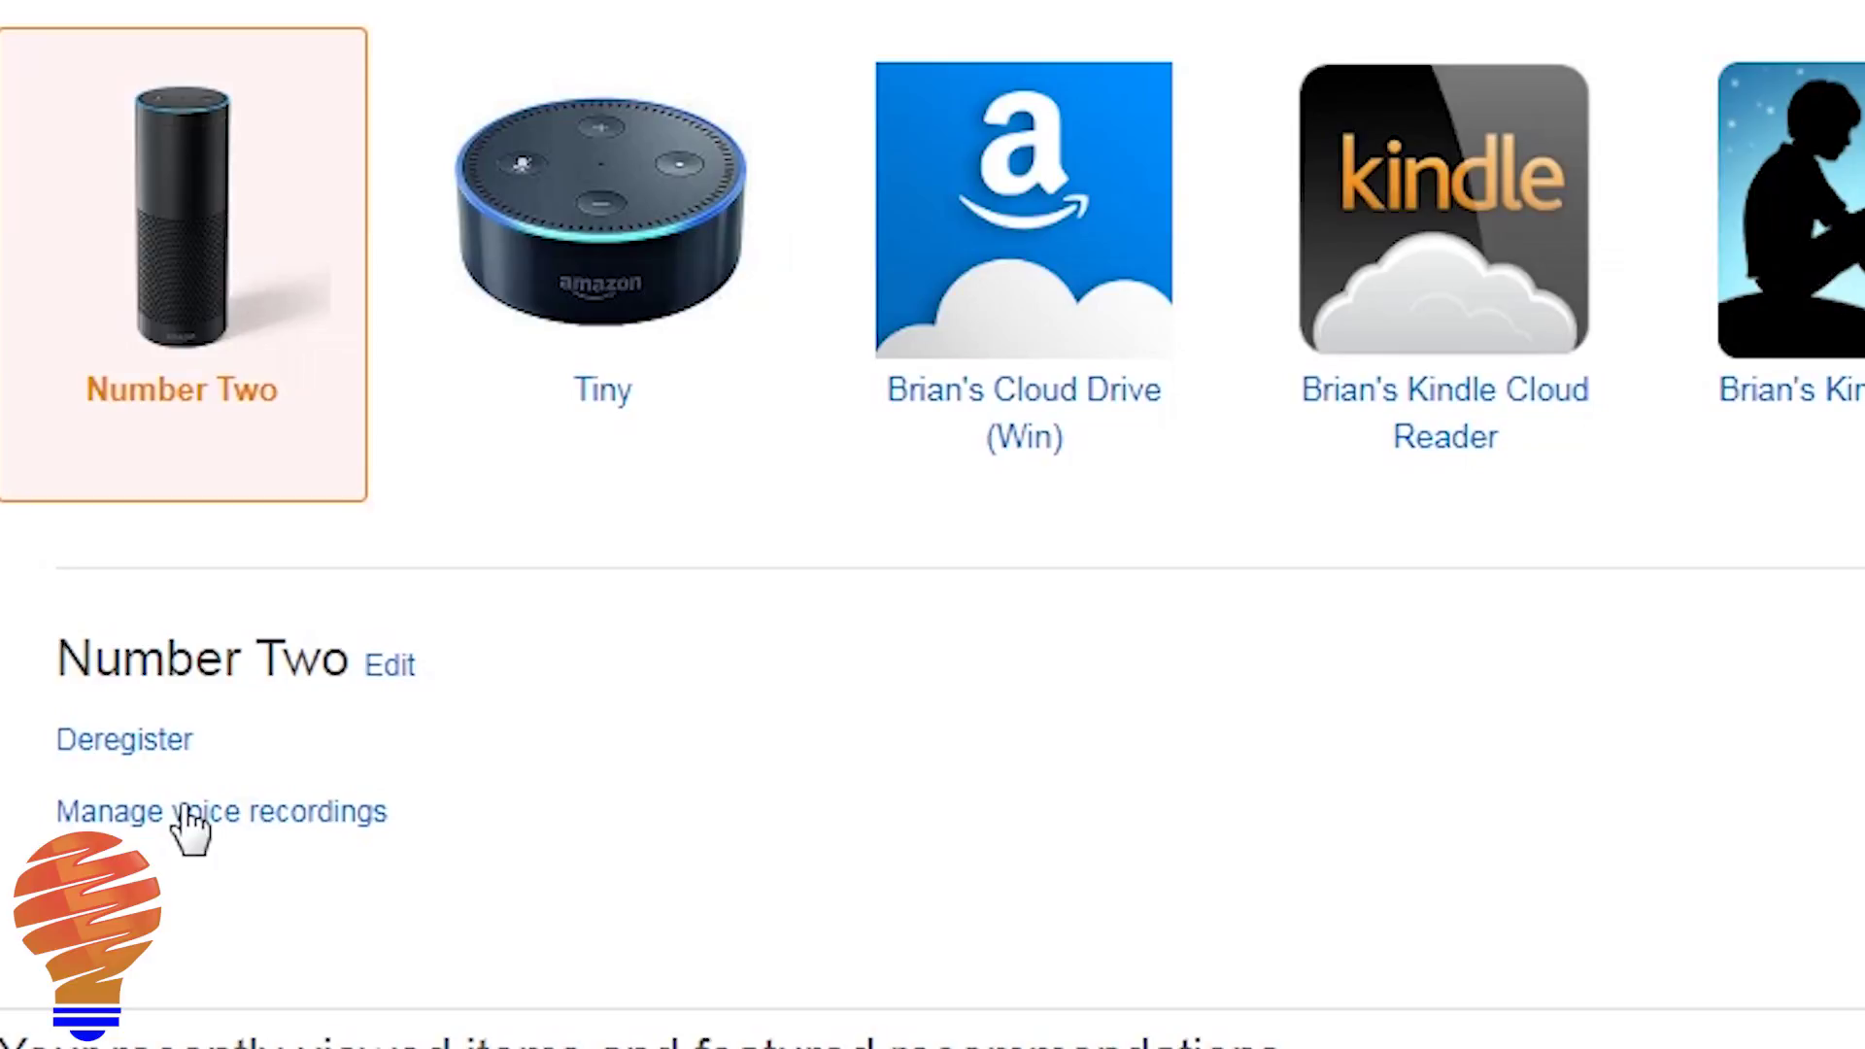
- Use Manage voice recordings on the Number Two Echo and confirm deleting them
click(181, 807)
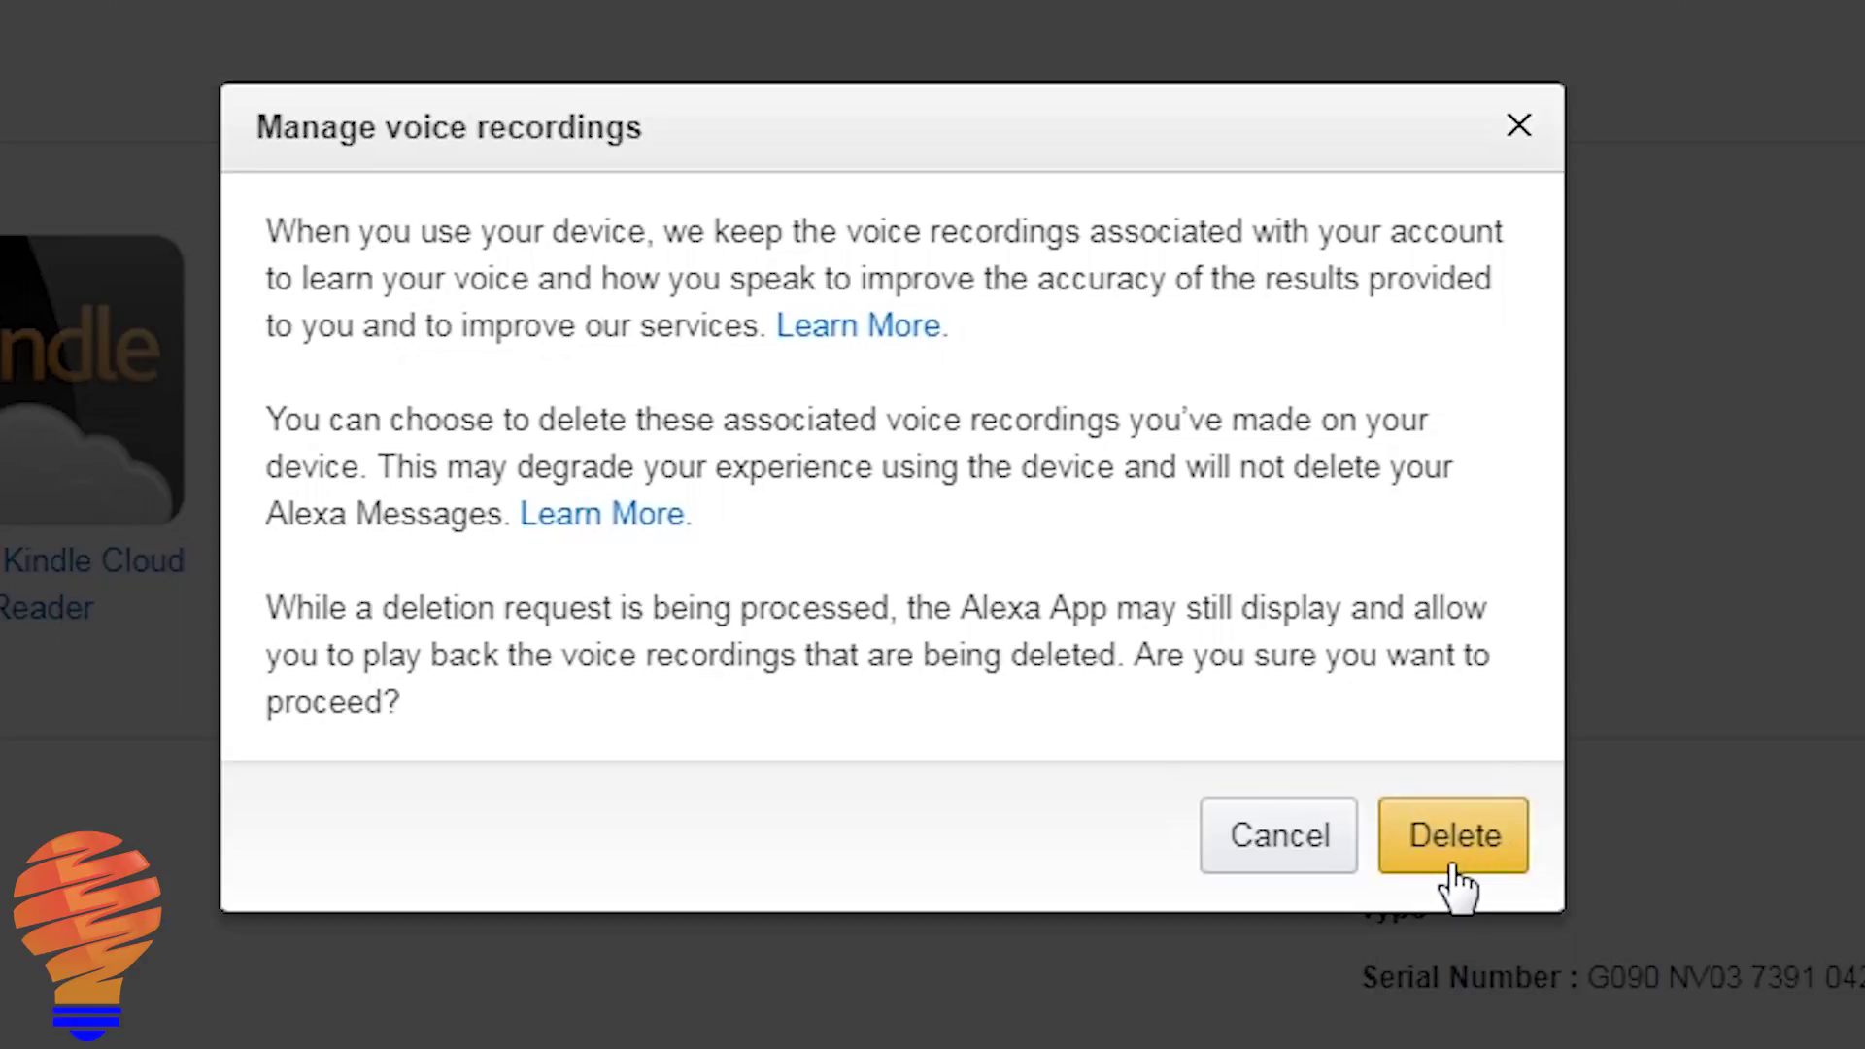
click(1297, 843)
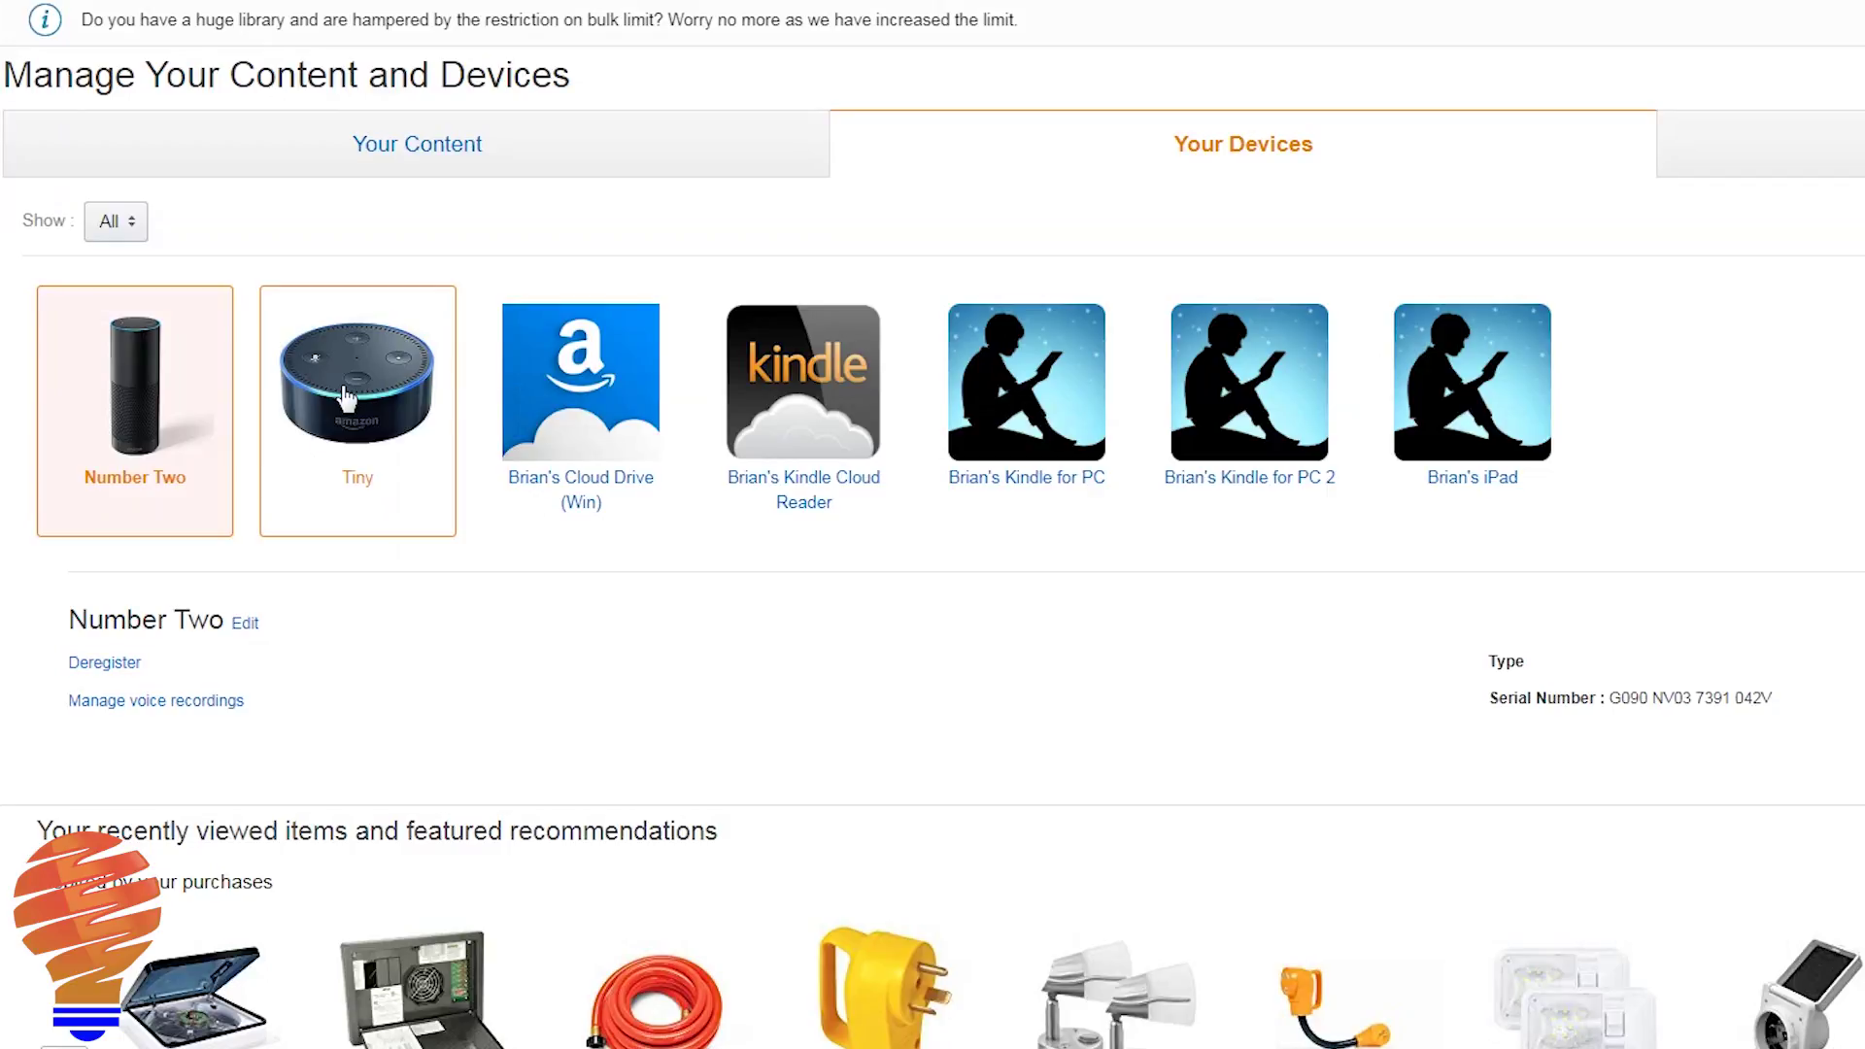
- Select the Tiny Echo Dot and delete its voice recordings
click(346, 396)
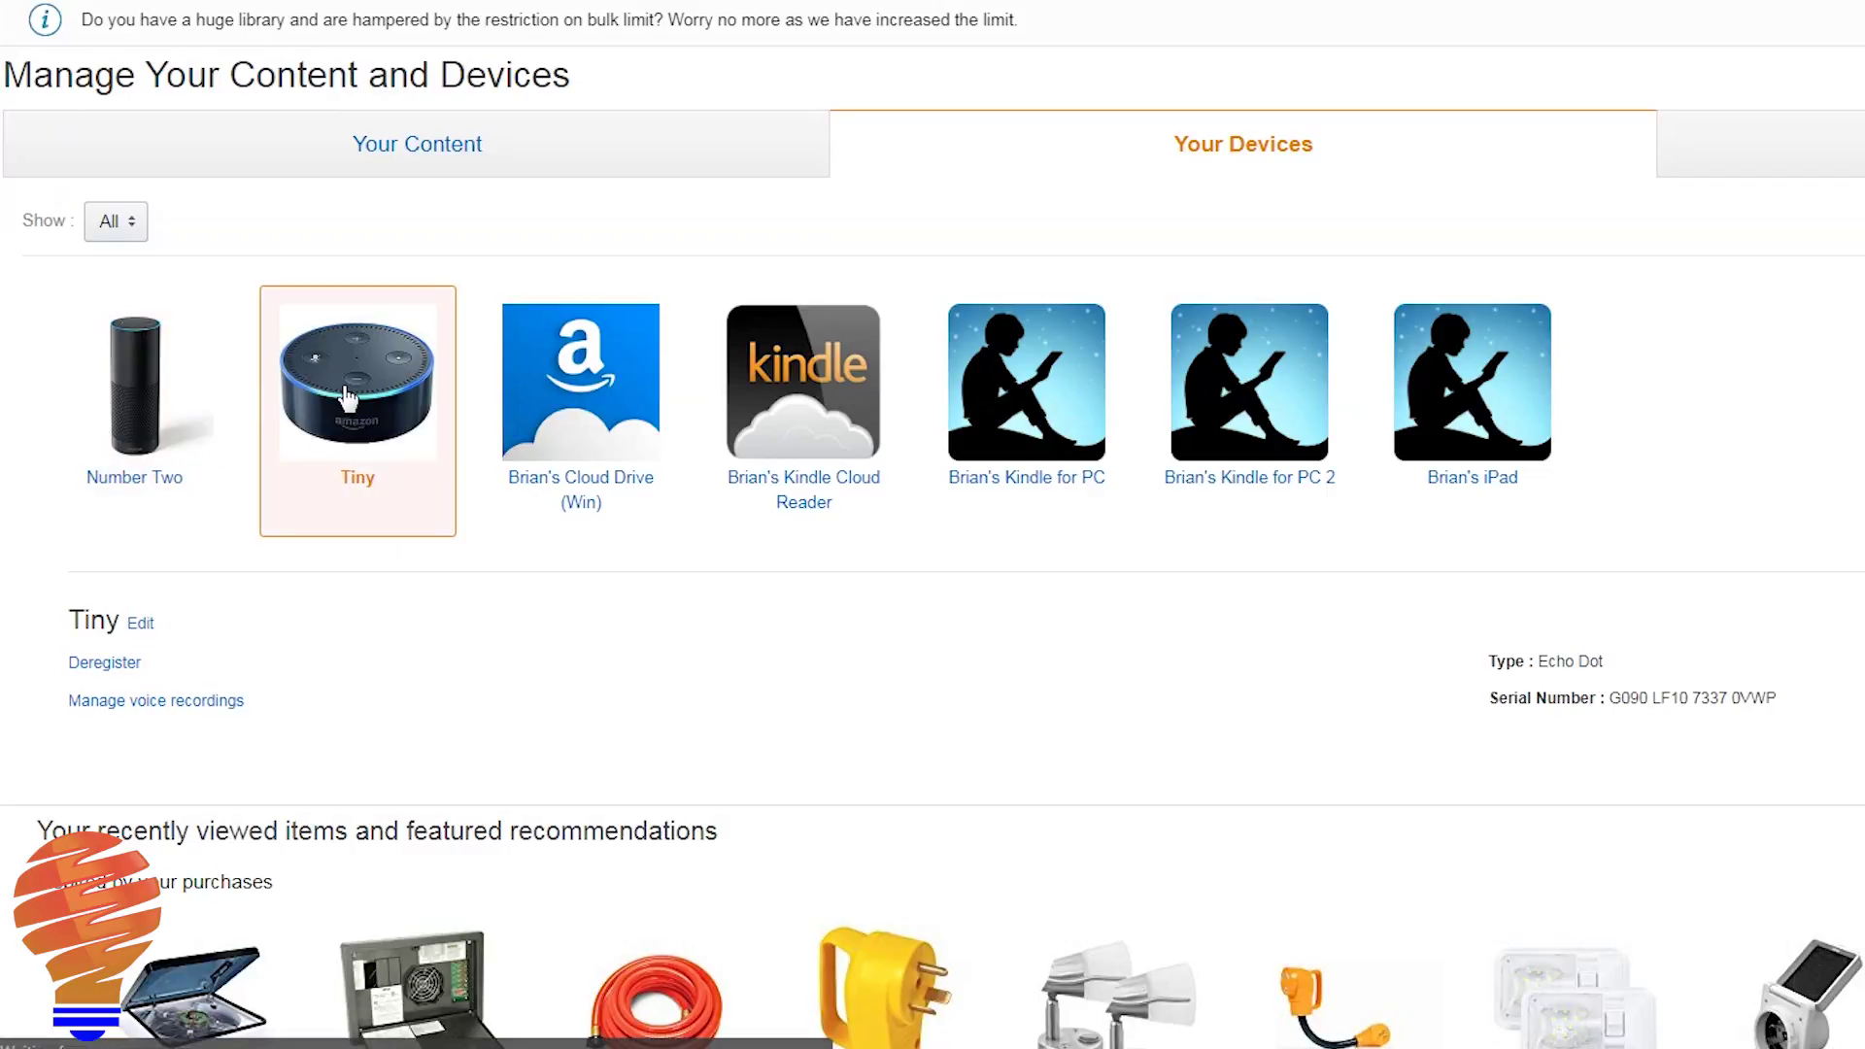
click(174, 702)
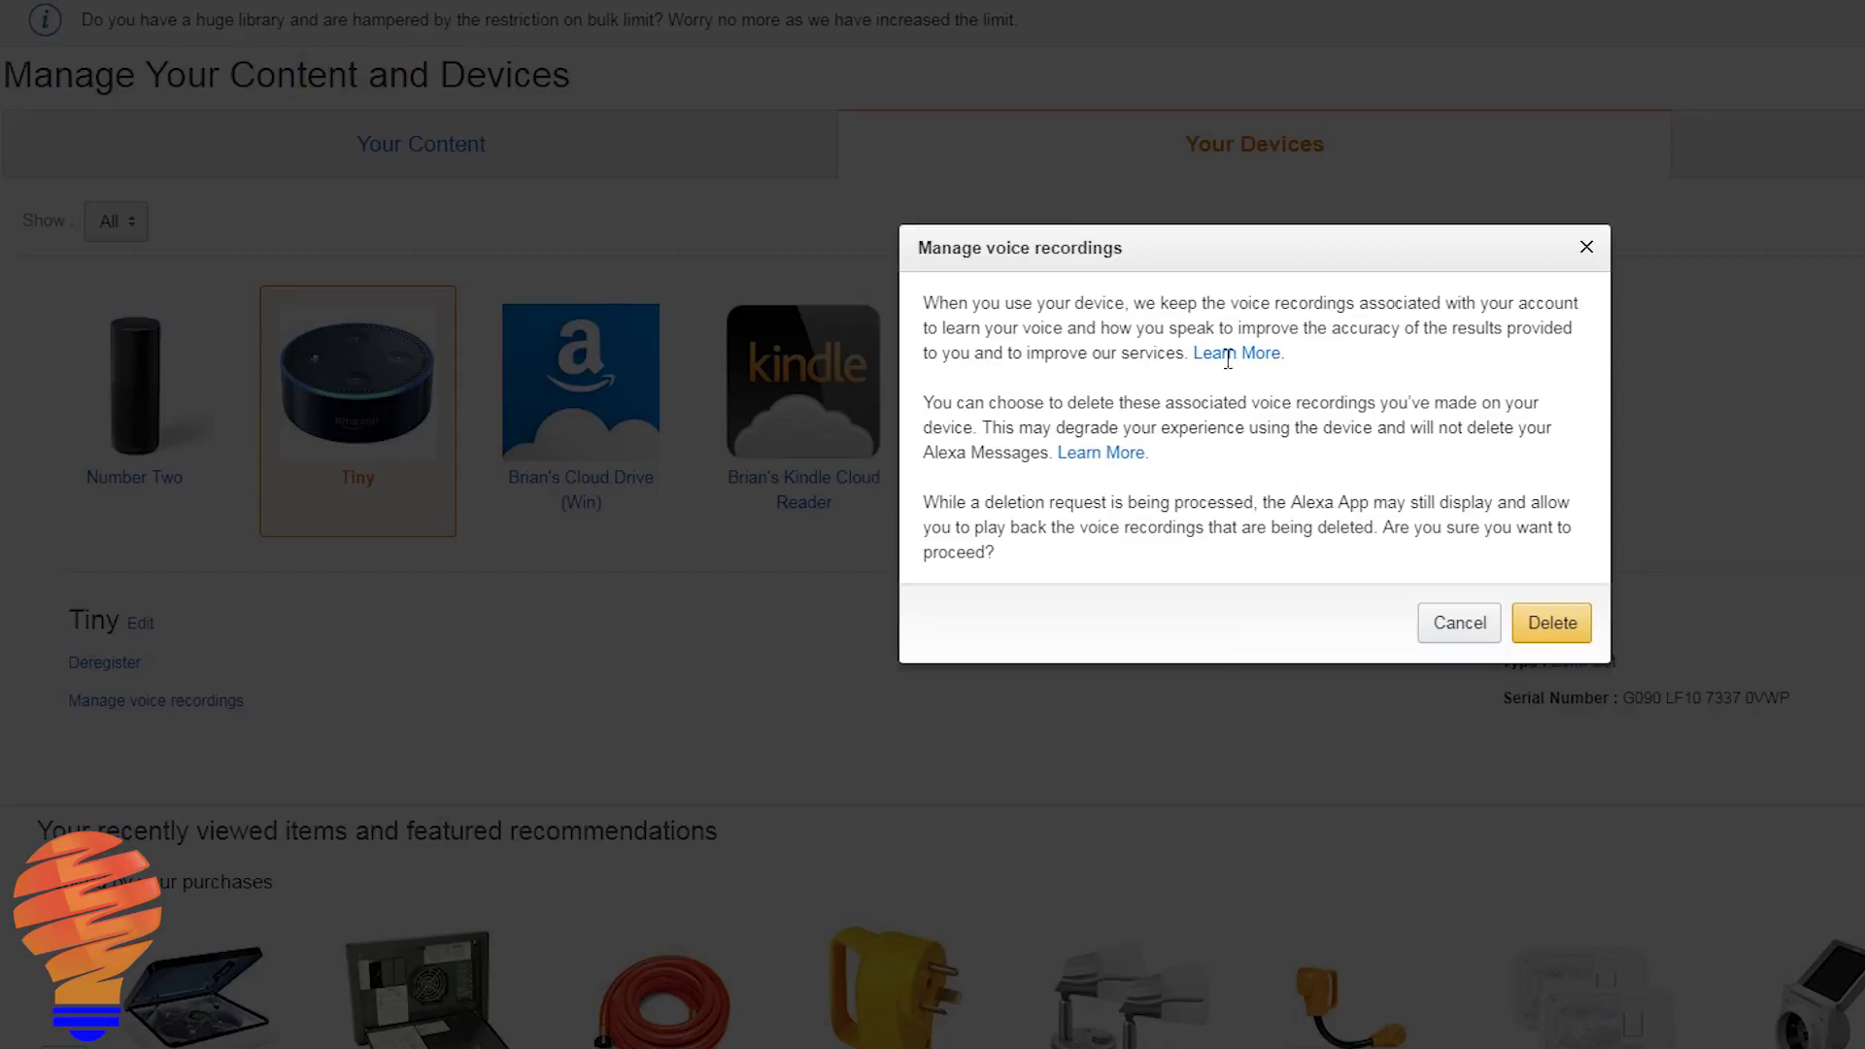
click(1460, 625)
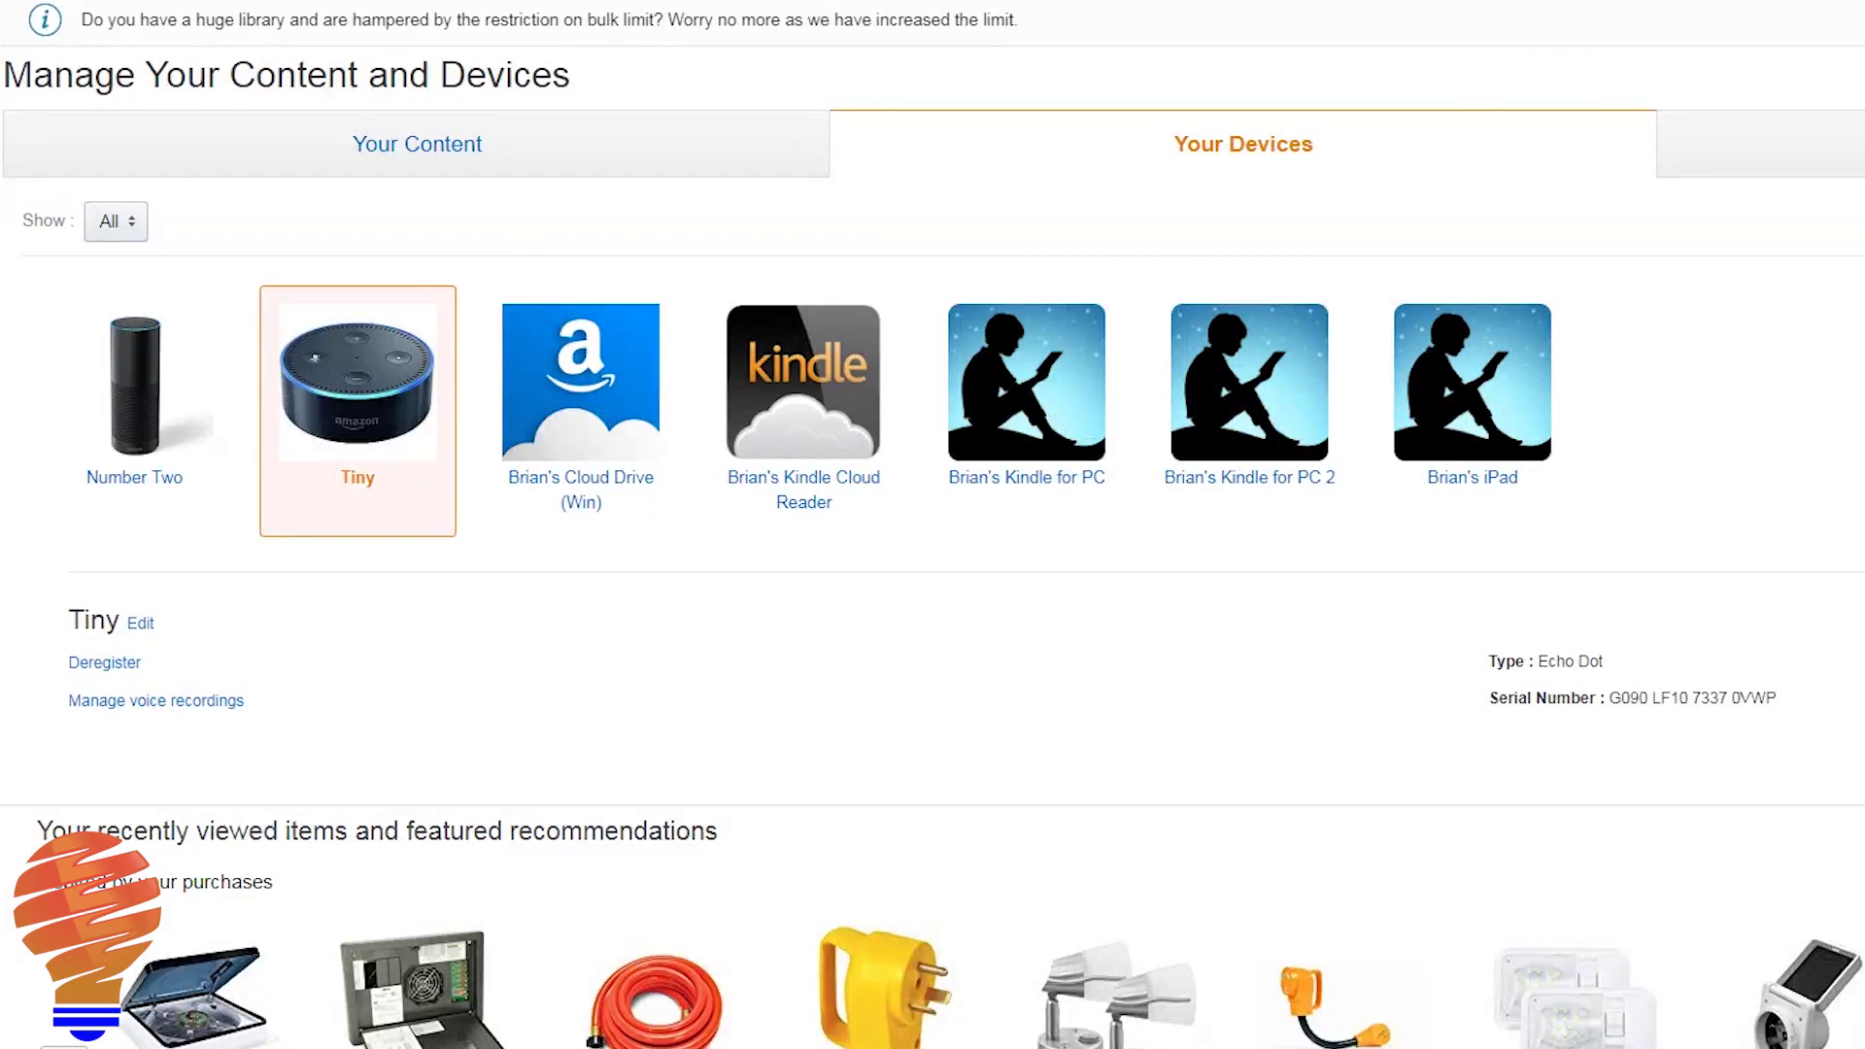